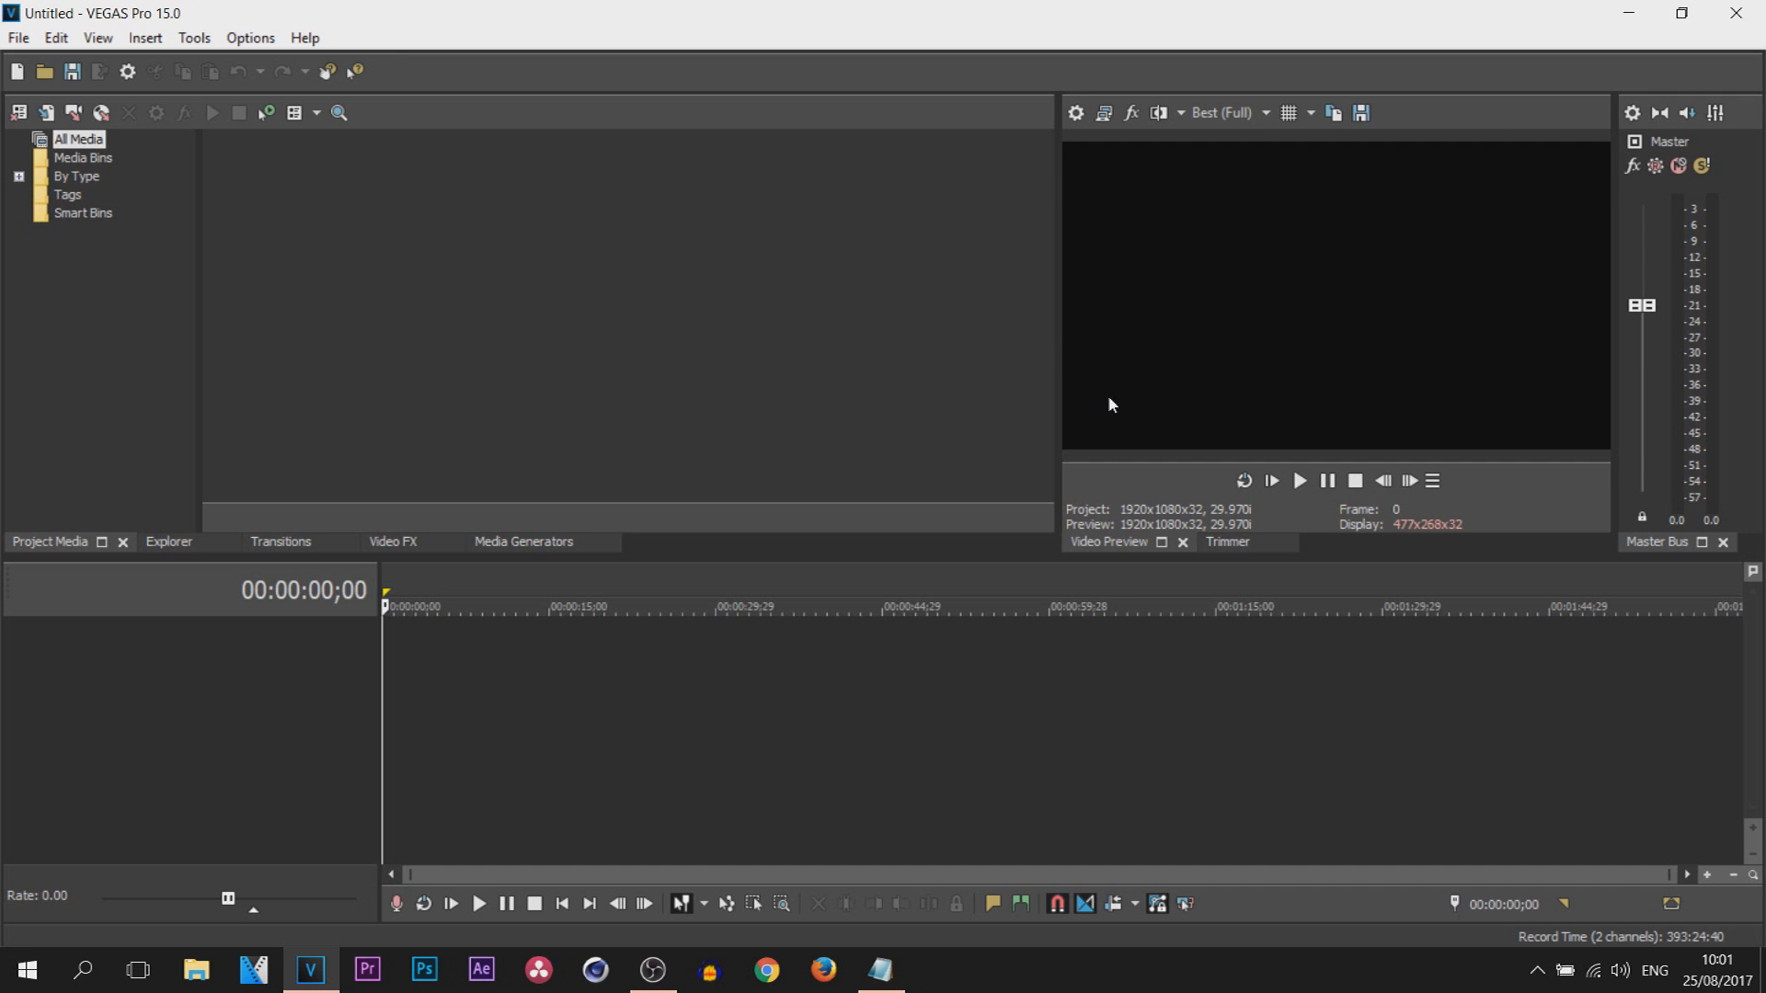
Bring the Trimmer to the front in place of the Video Preview in the upper-right dock
left_click(1247, 550)
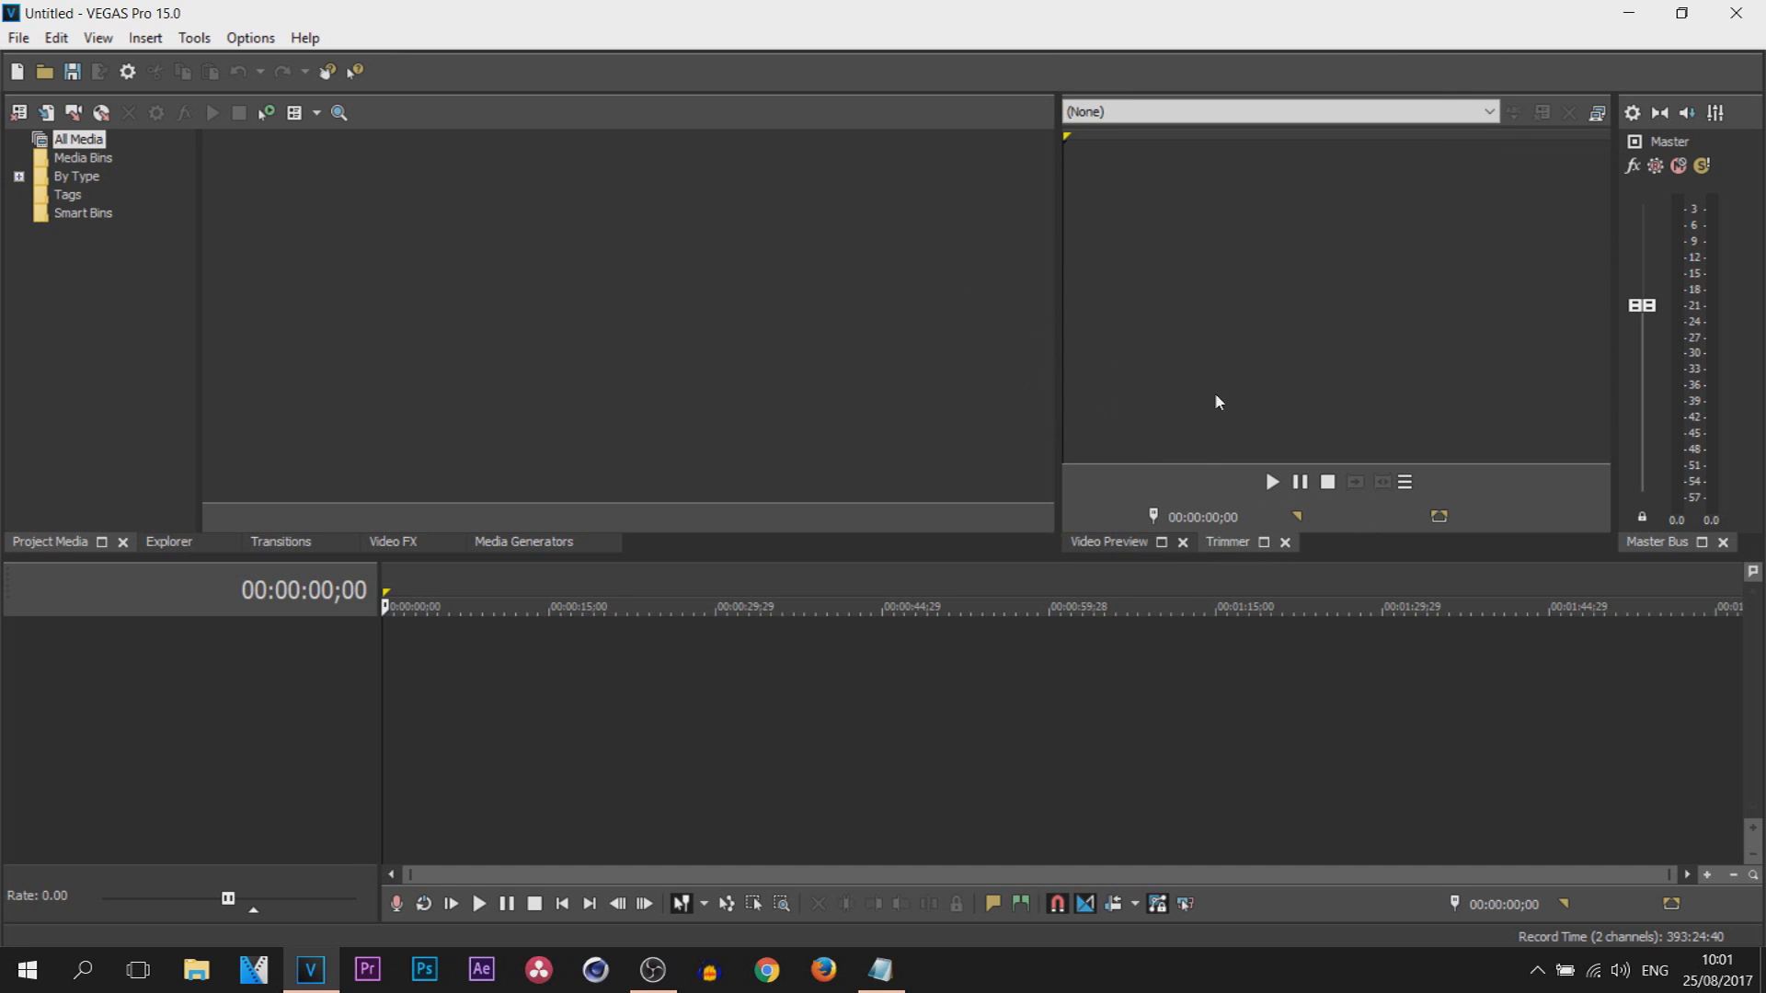
Switch between Video Preview and Trimmer, then pull the Master Bus panel out of its dock
left_click(1127, 543)
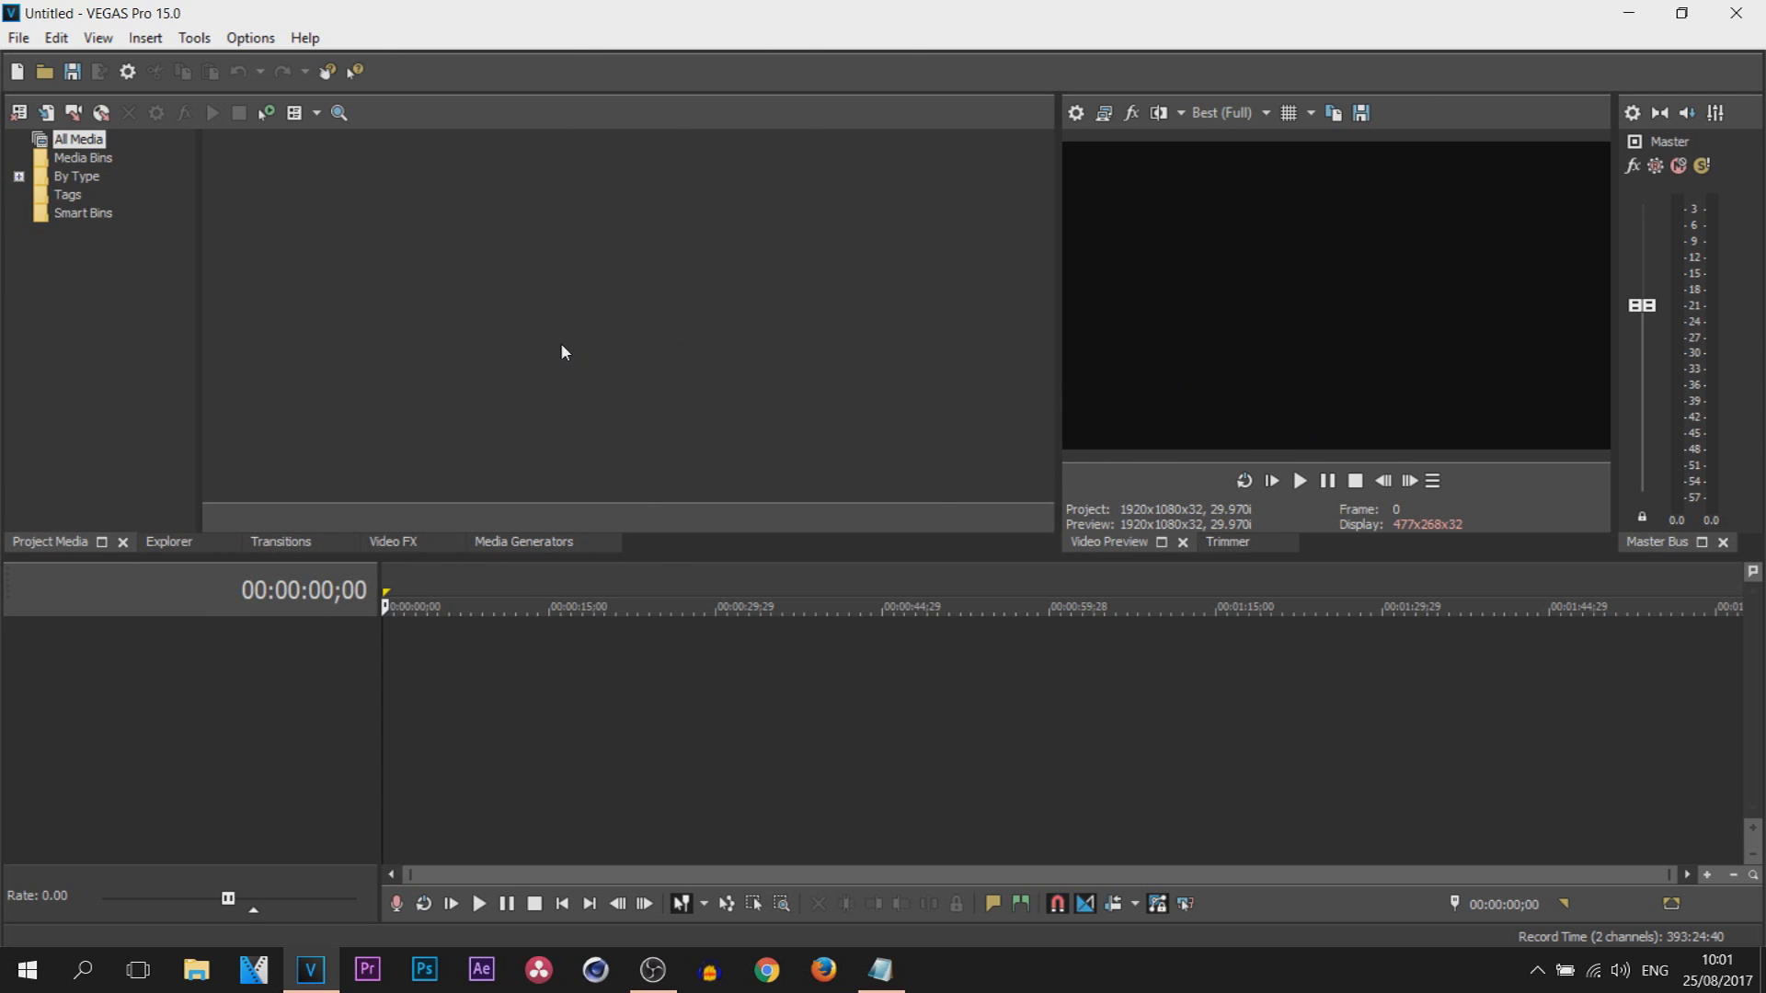
left_click(1233, 543)
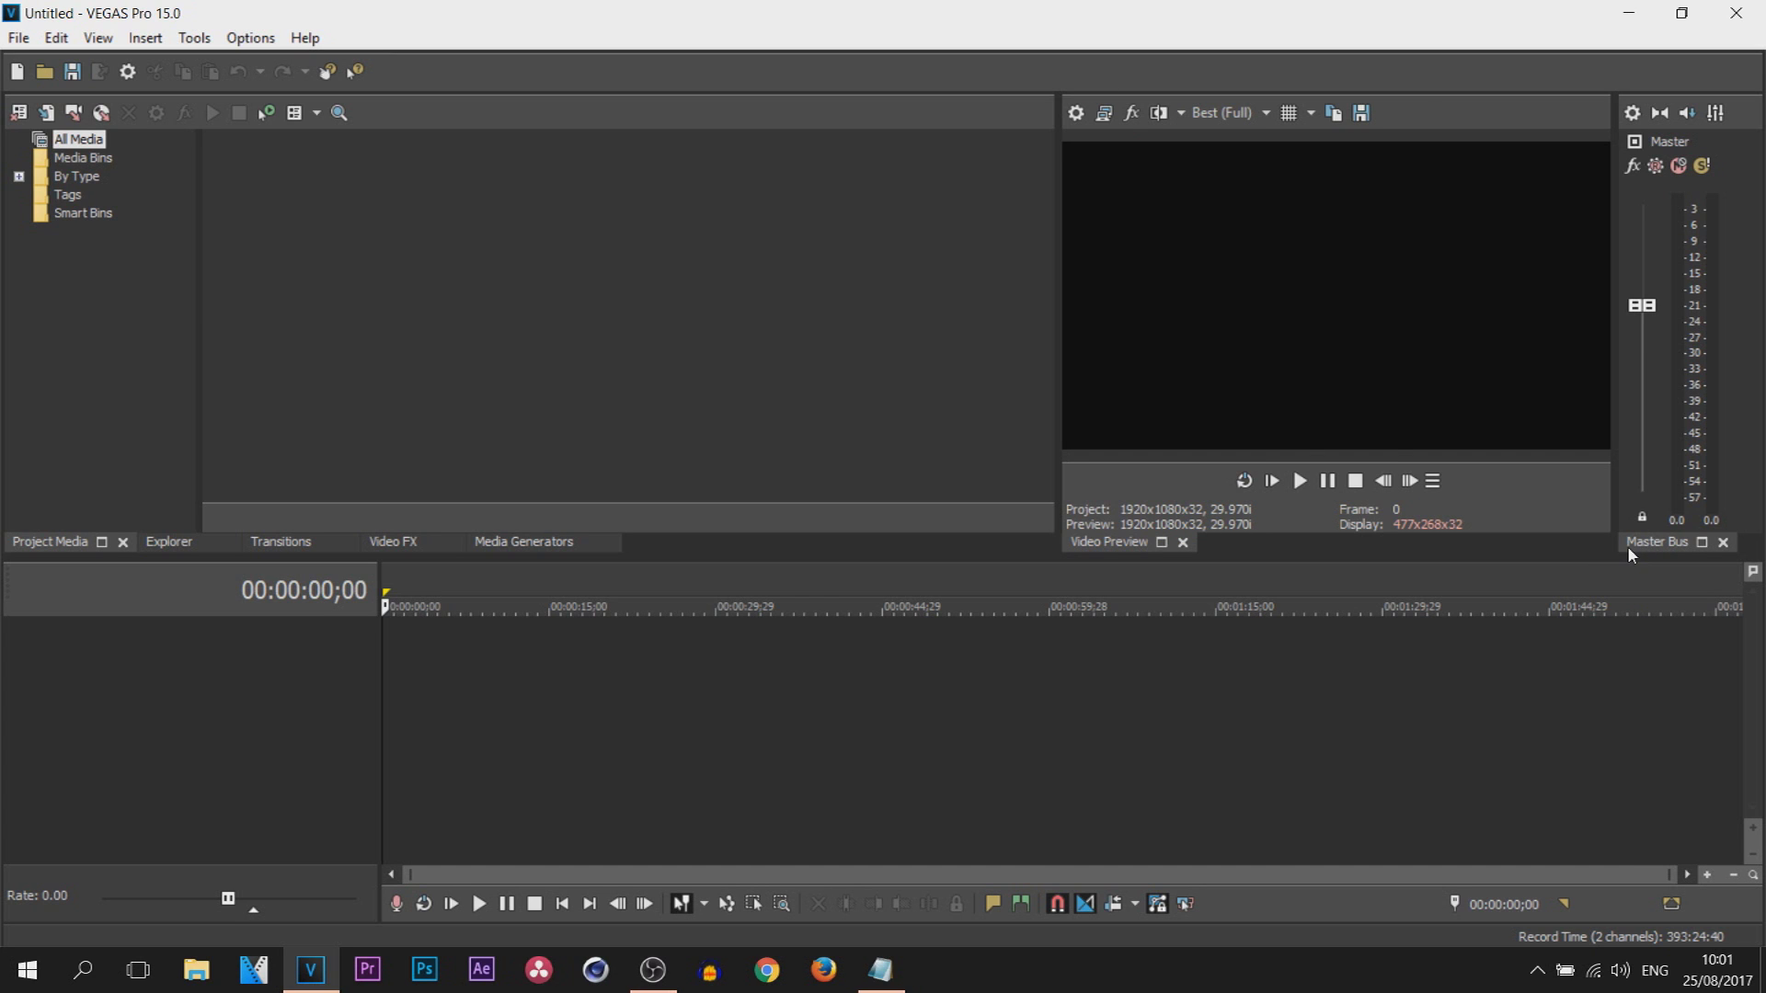
mouse_move(1628, 547)
left_mouse_down()
mouse_move(1591, 619)
mouse_move(1634, 541)
left_mouse_up()
Dock the Master Bus left of Video Preview and drag its splitter to resize the media area
left_click_drag(1660, 548, 963, 256)
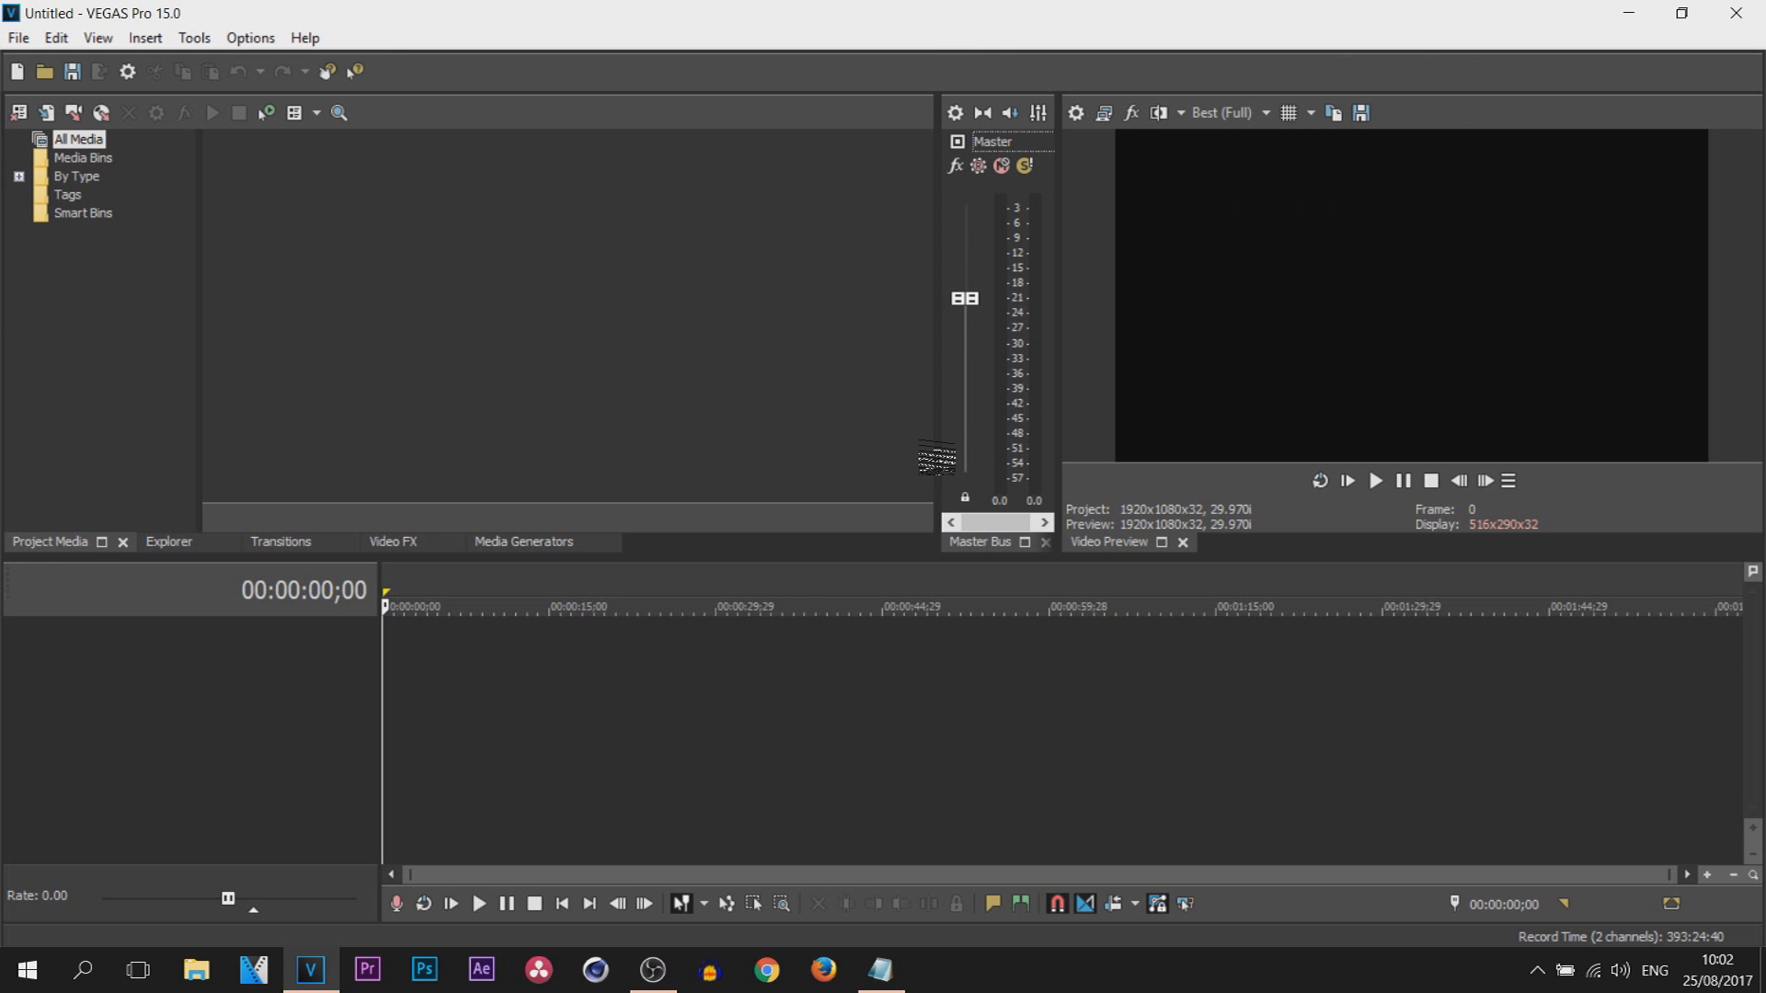
left_click_drag(914, 457, 894, 457)
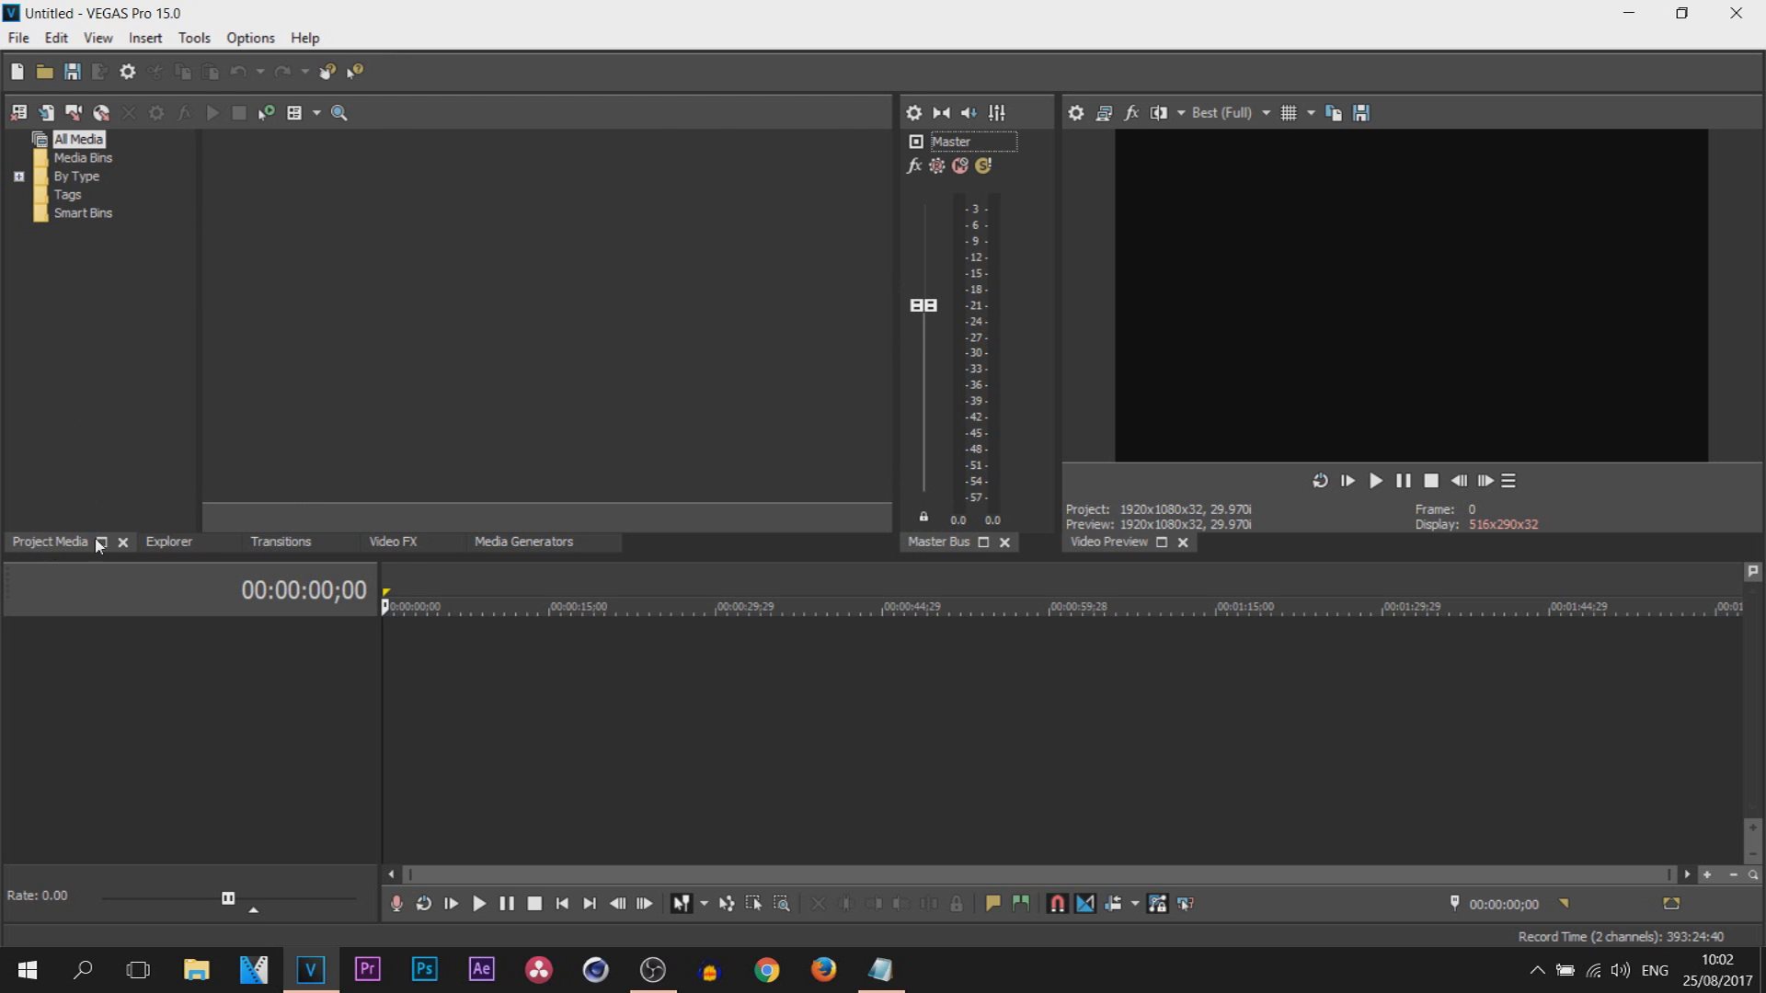
Detach the Explorer panel from the media group and dock it at the far right
left_click(167, 542)
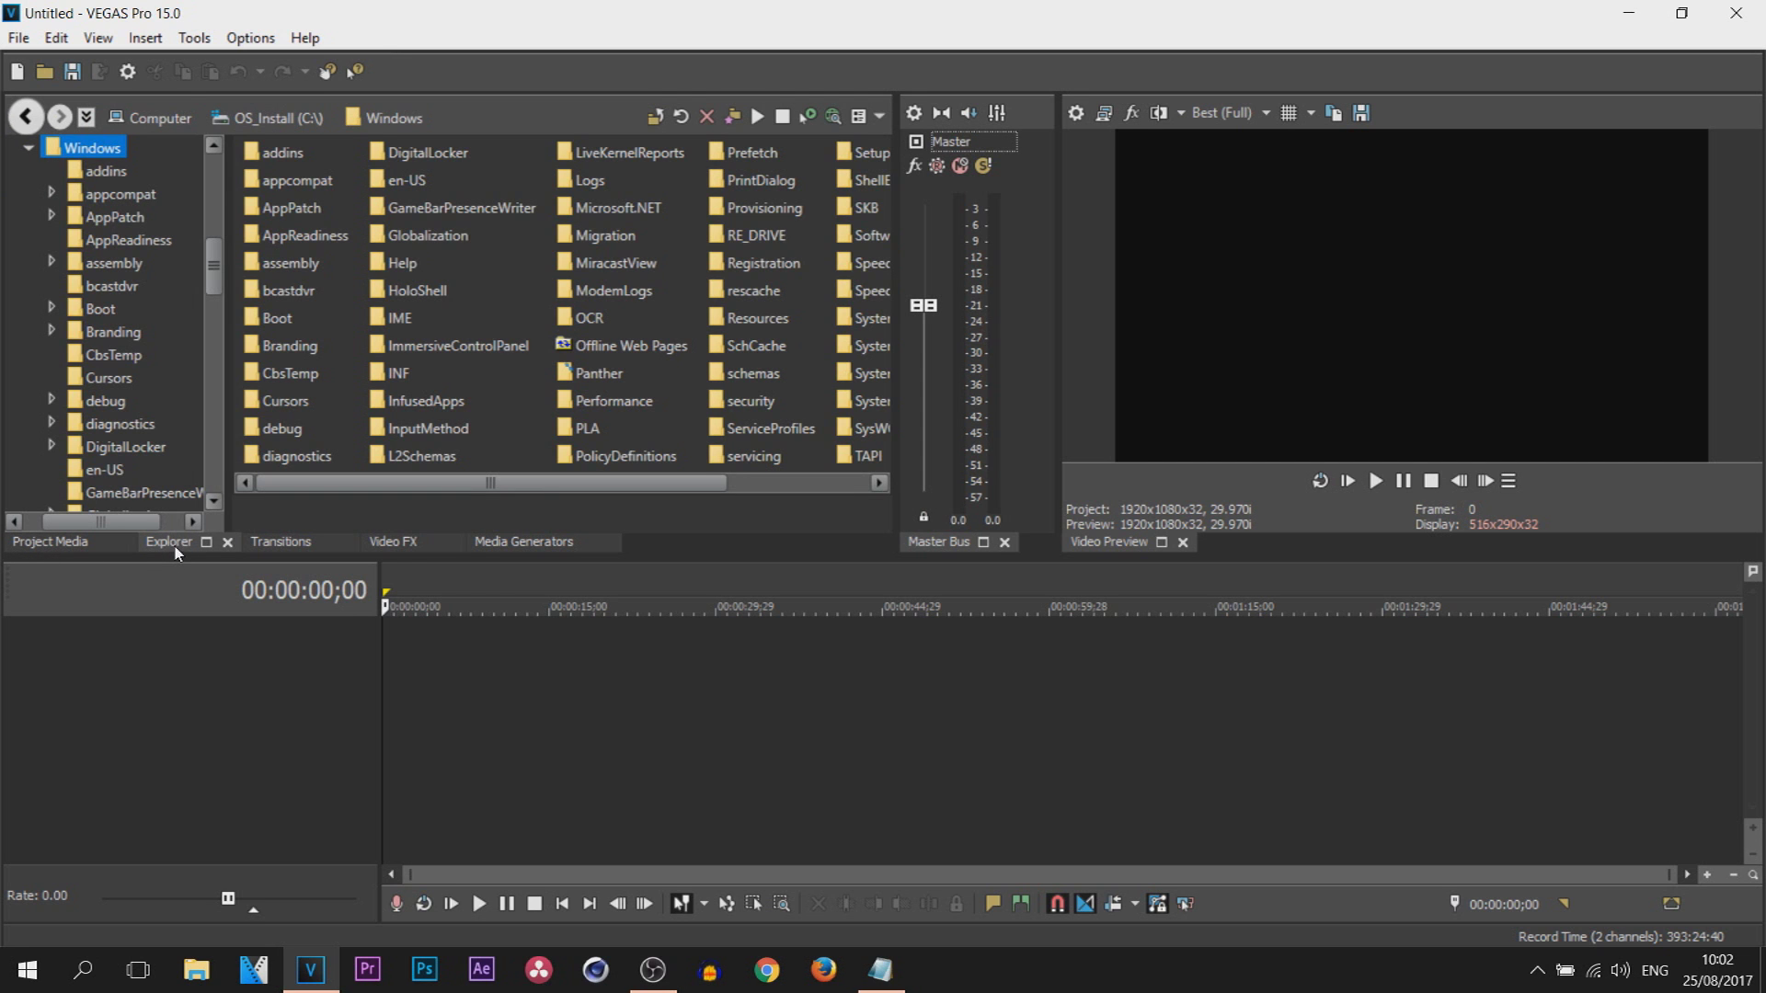
left_click_drag(177, 552, 565, 542)
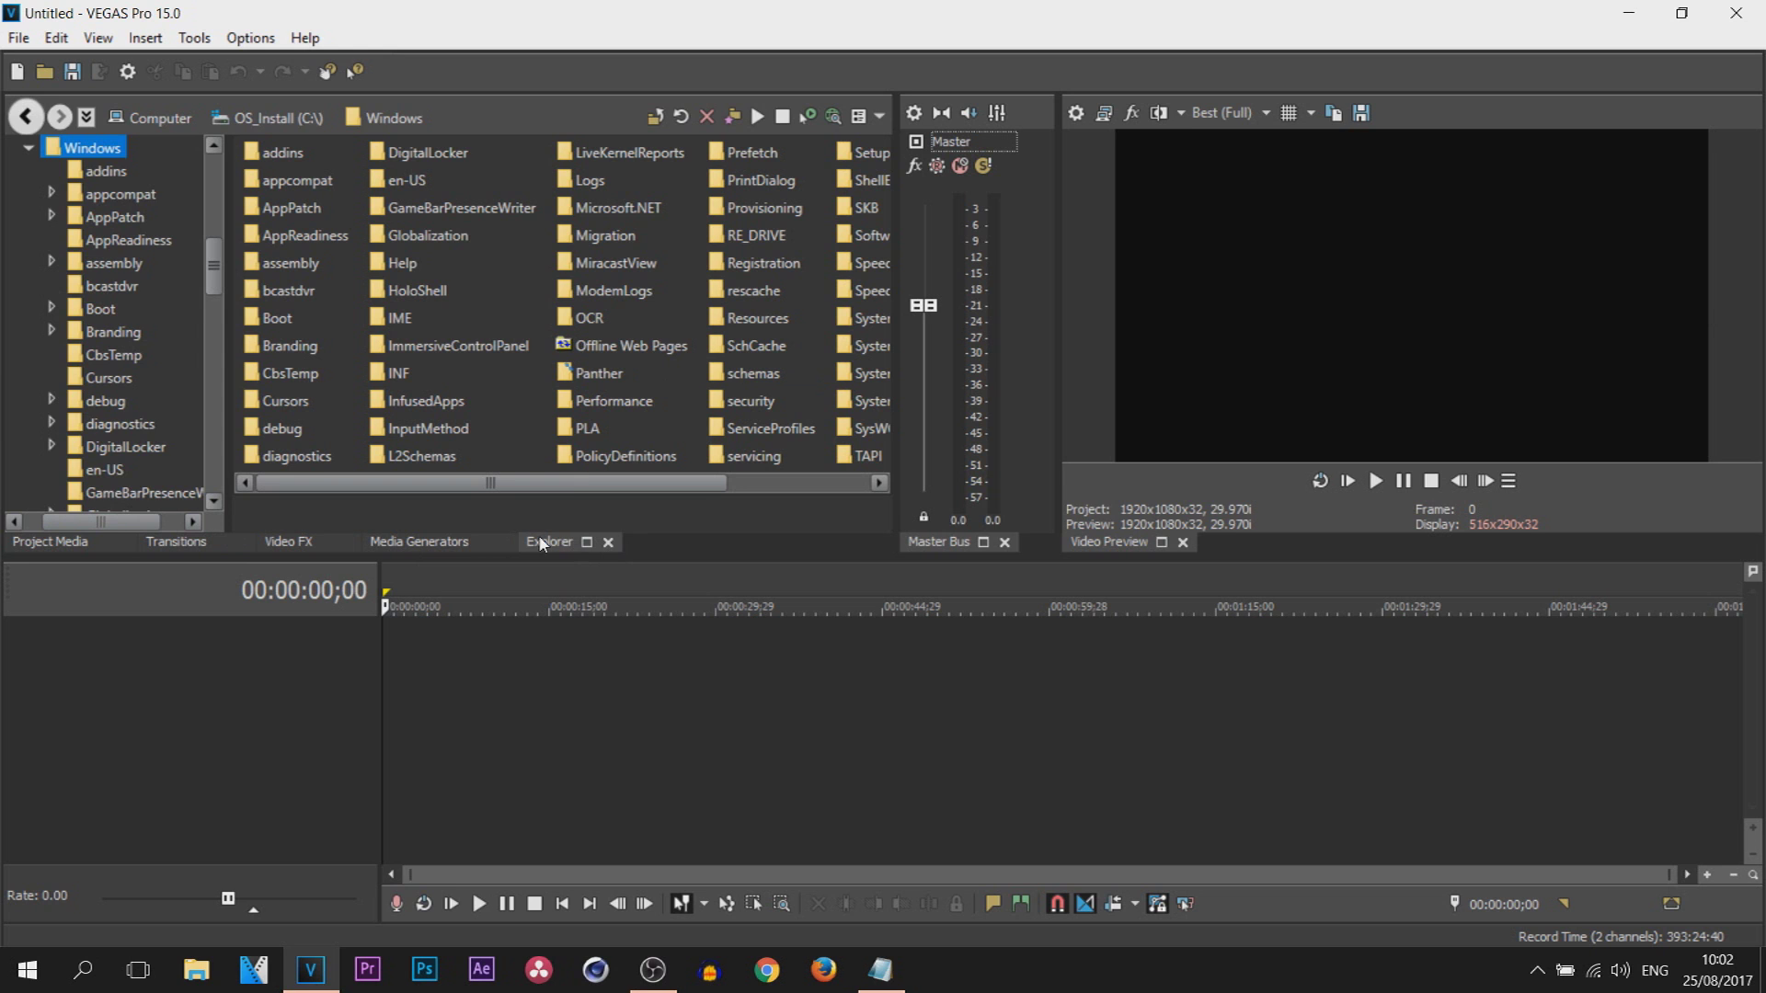
left_click_drag(543, 544, 1531, 163)
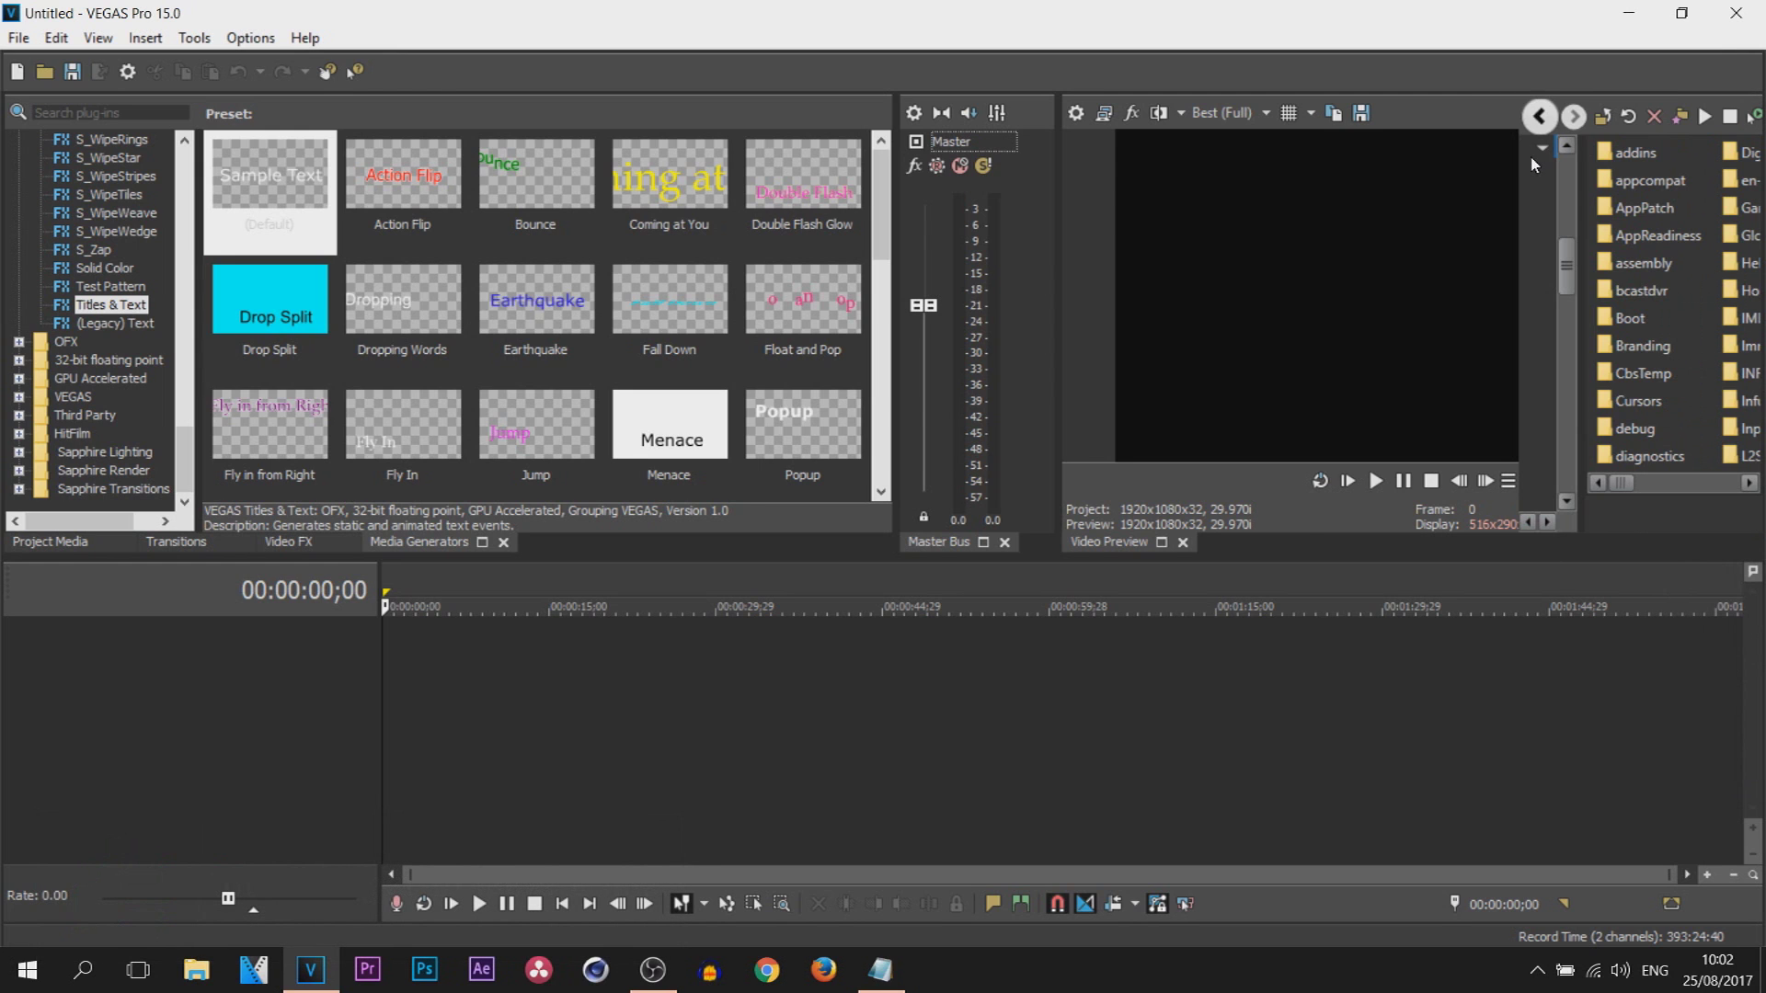
left_click_drag(1509, 229, 1489, 239)
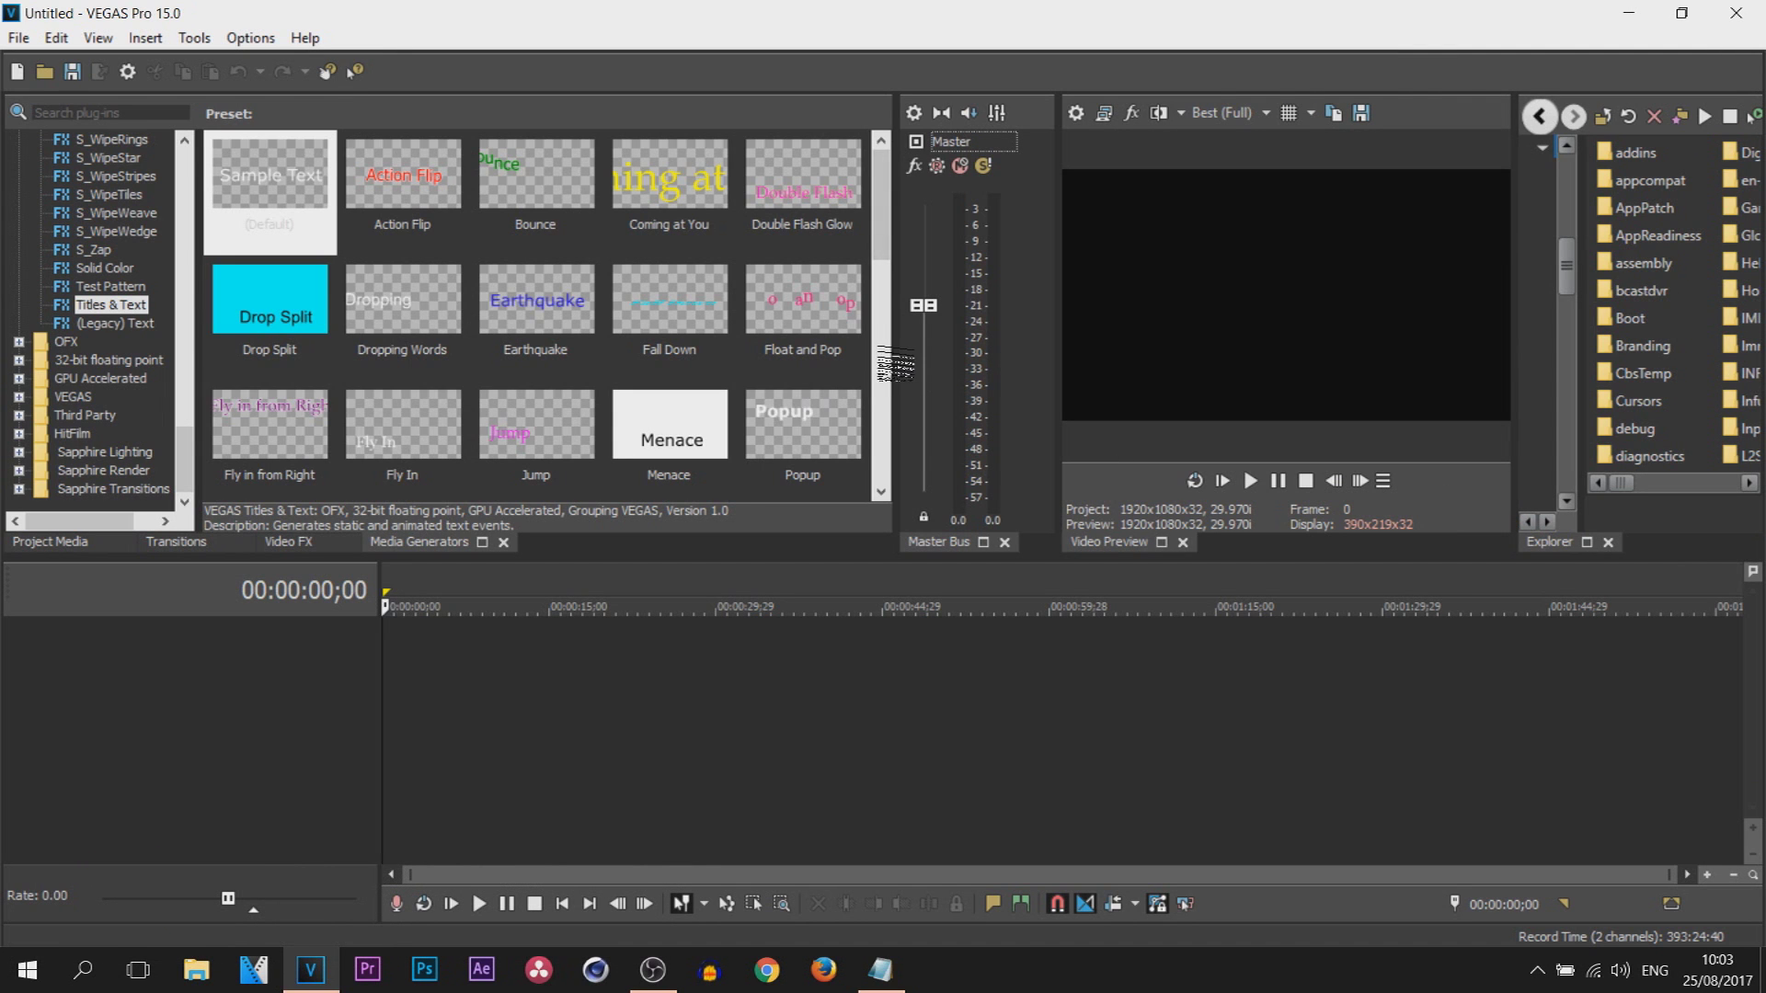
Resize Media Generators, Video Preview and Explorer, then maximize and restore Explorer
left_click_drag(891, 370, 727, 370)
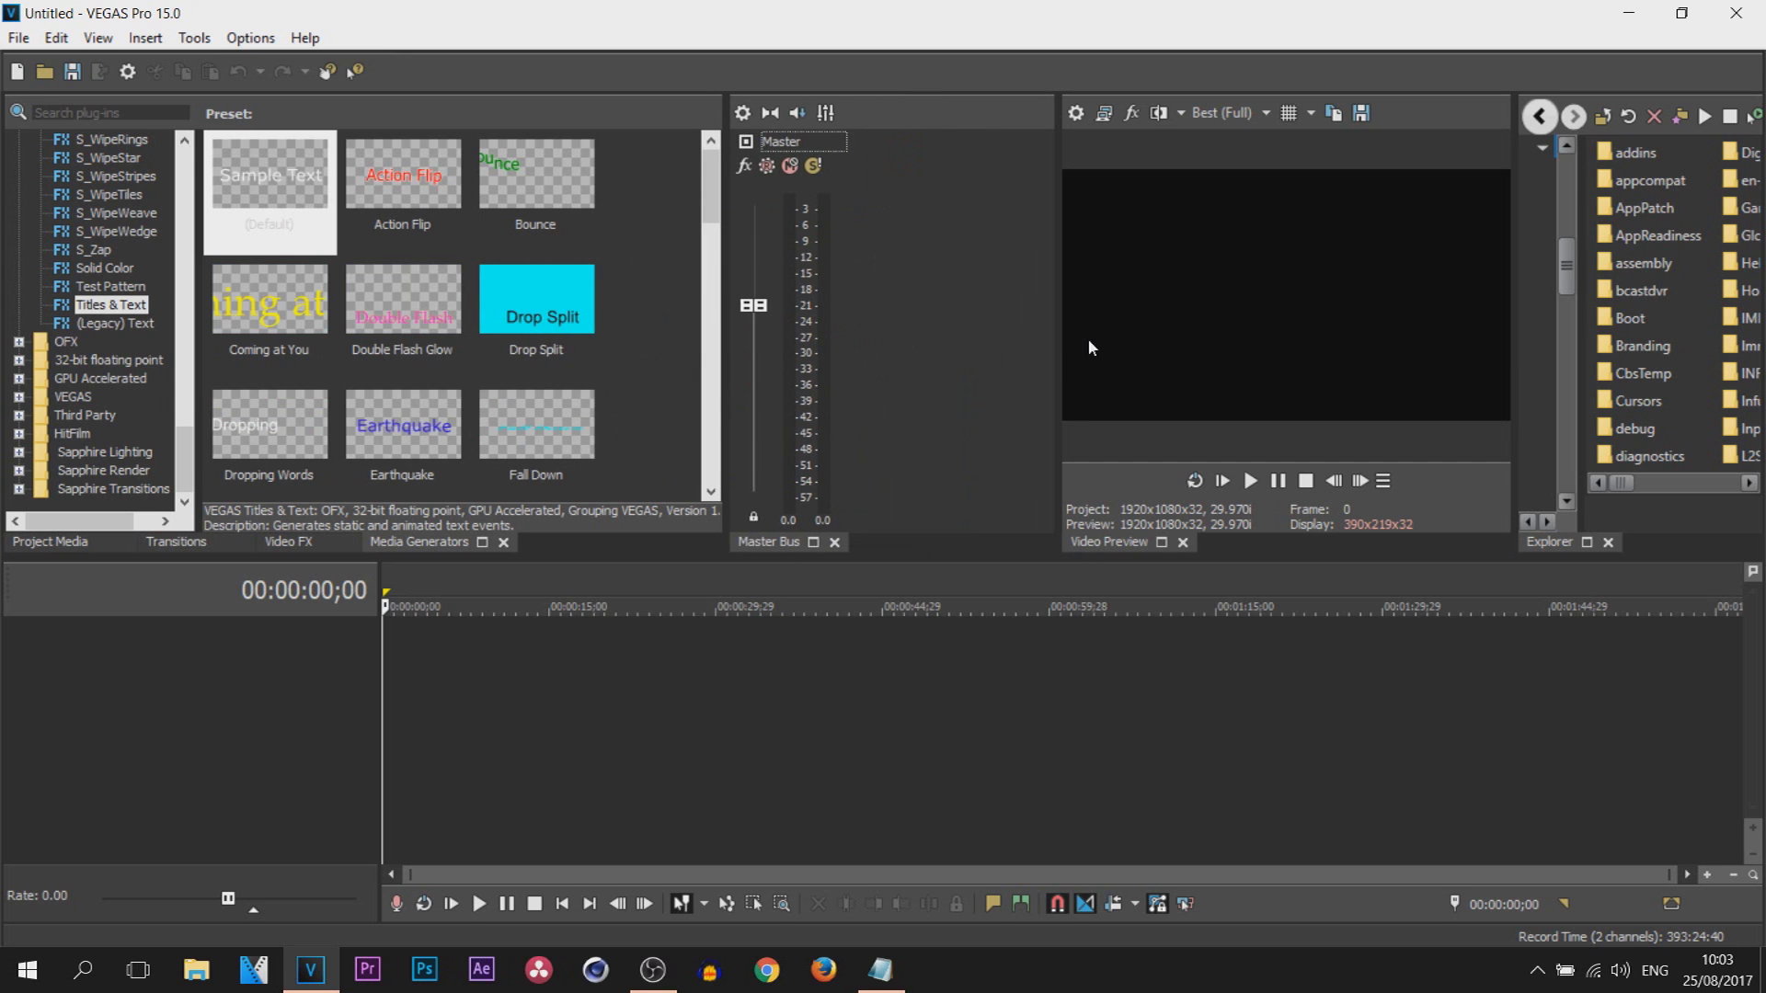
left_click_drag(1057, 345, 858, 349)
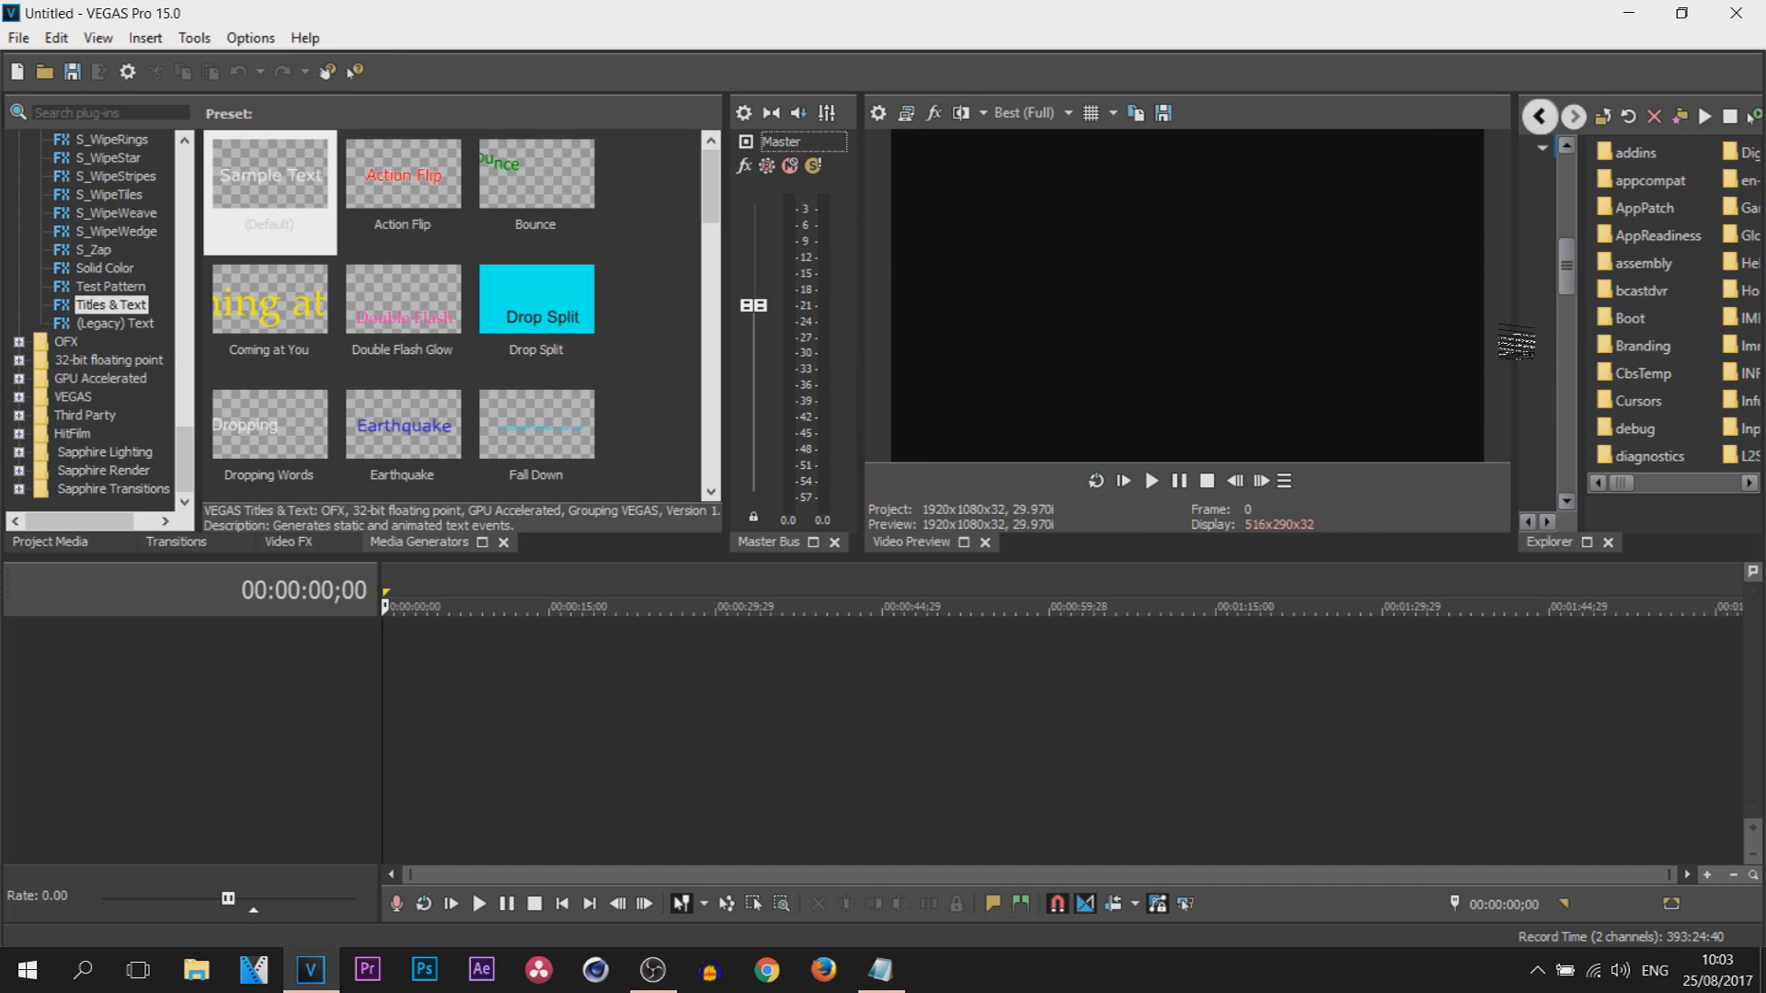
left_click_drag(1514, 342, 923, 362)
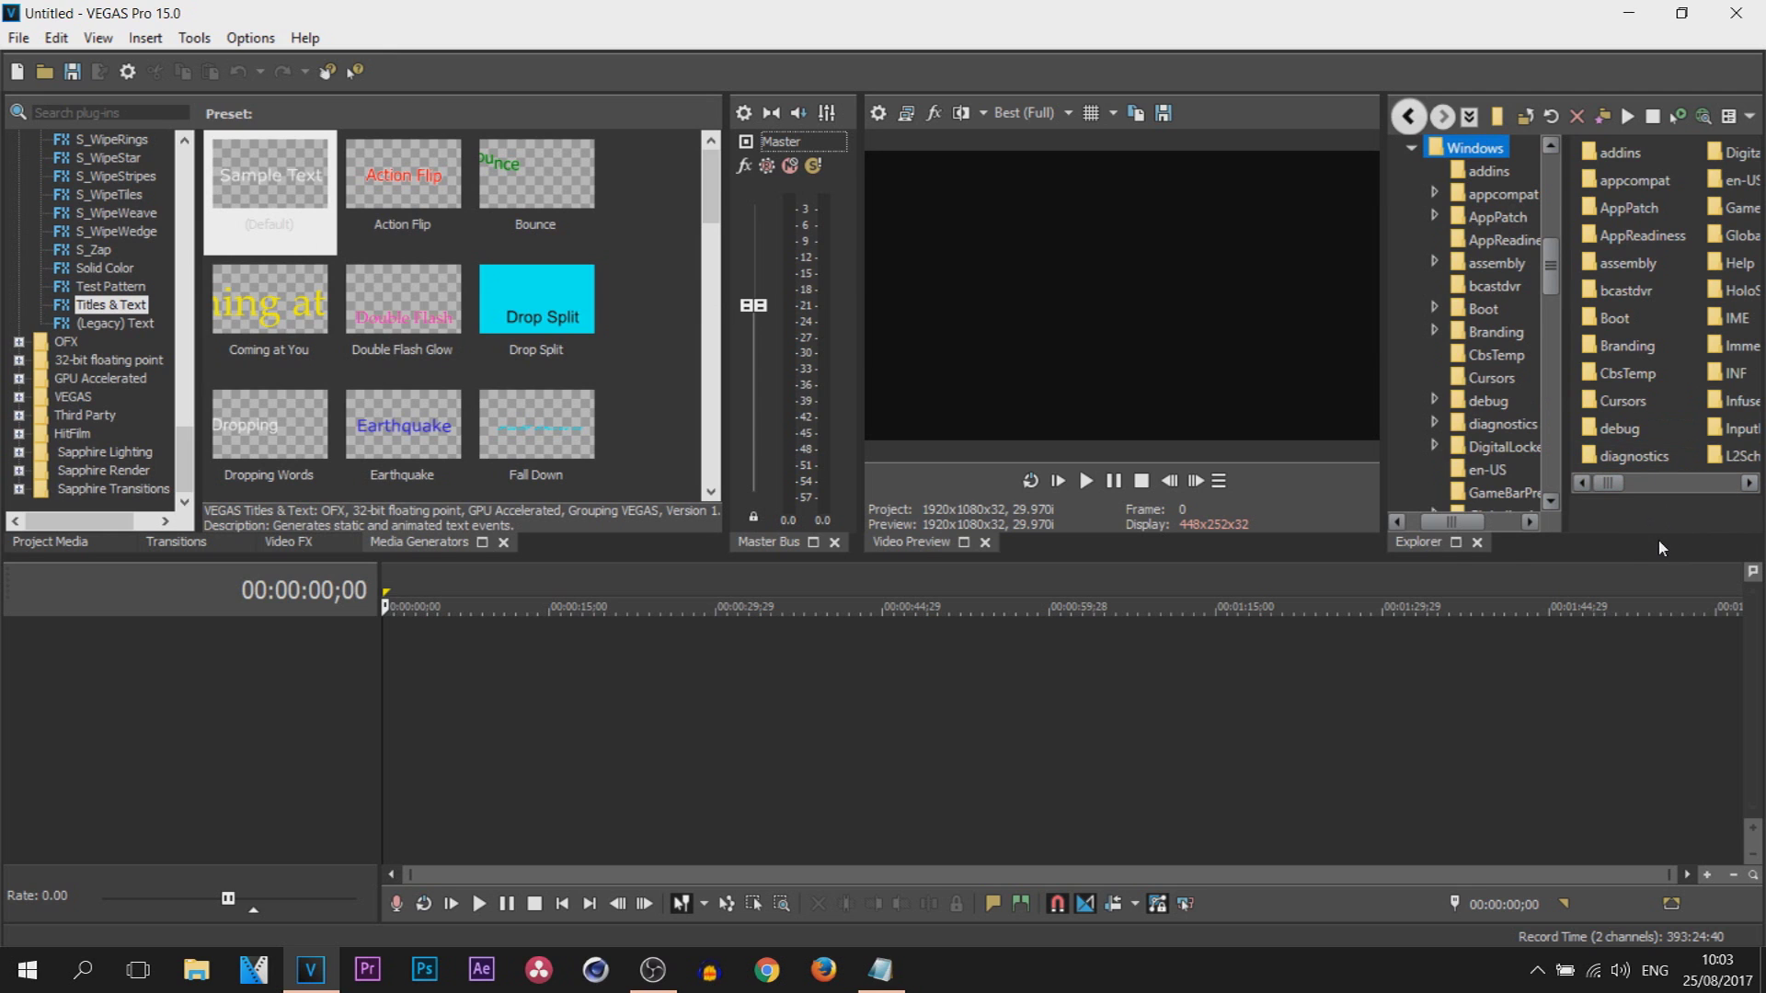
left_click(1456, 543)
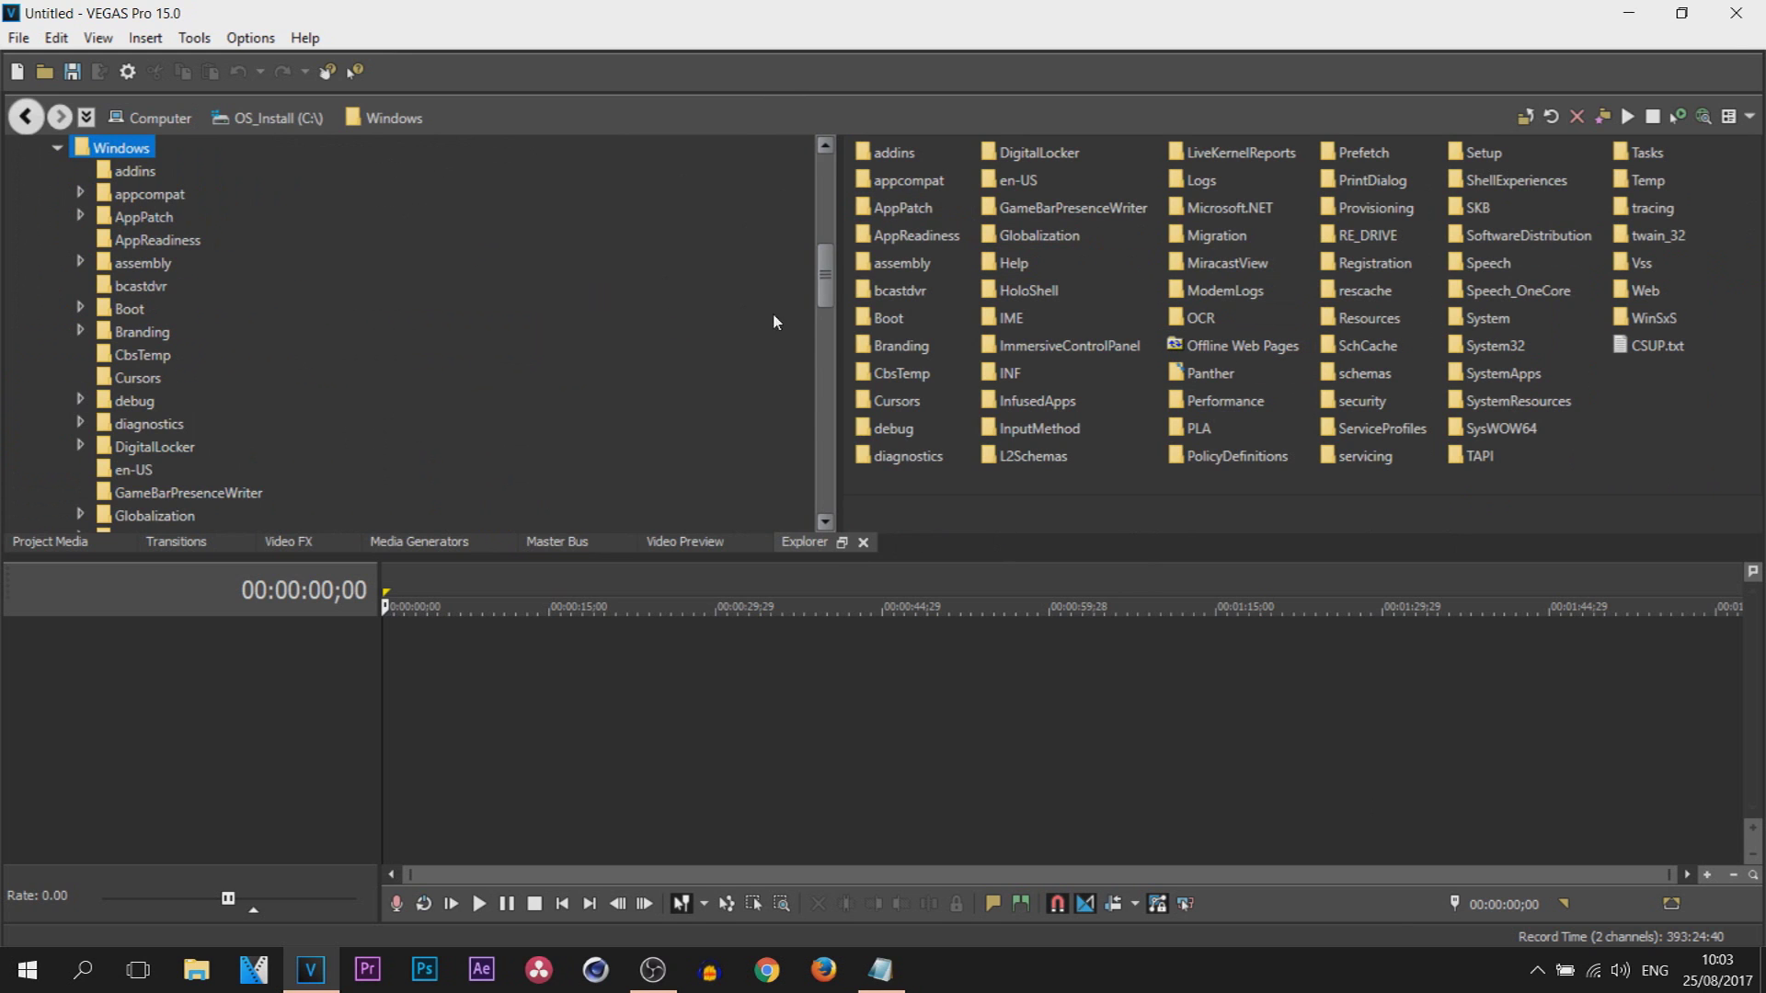
left_click(841, 542)
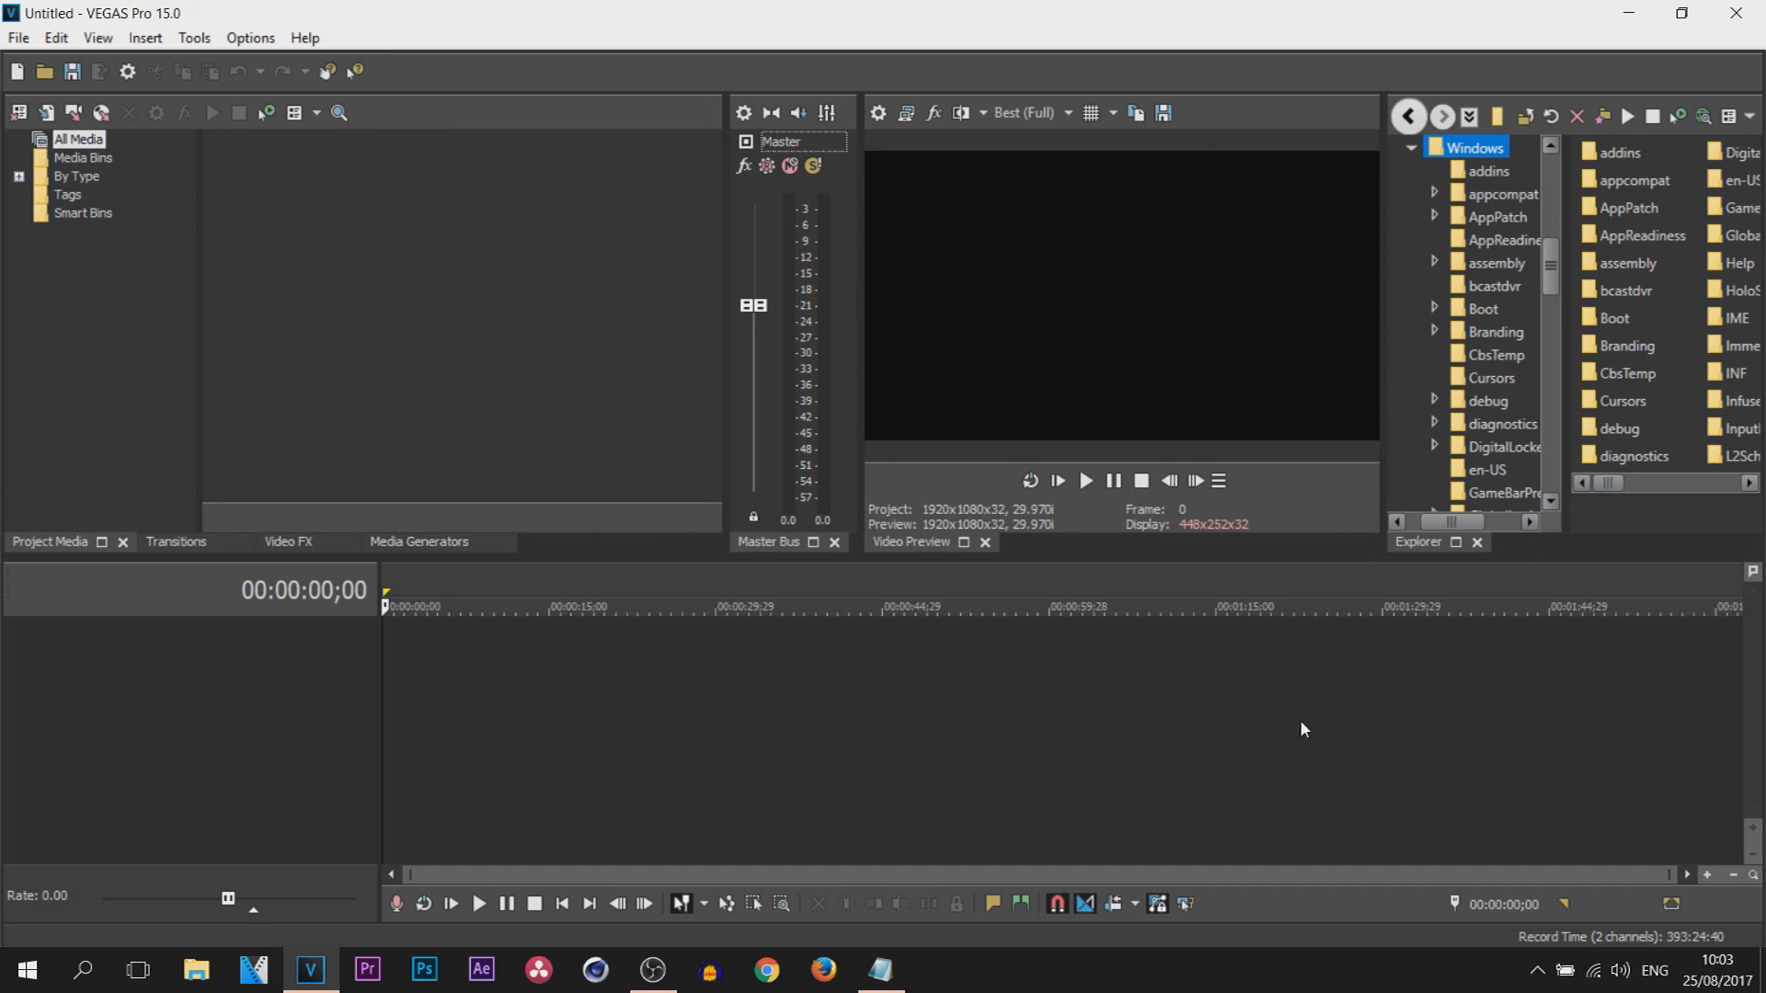
Load the Vegas 14 Default window layout and close its Trimmer panel
left_click(100, 38)
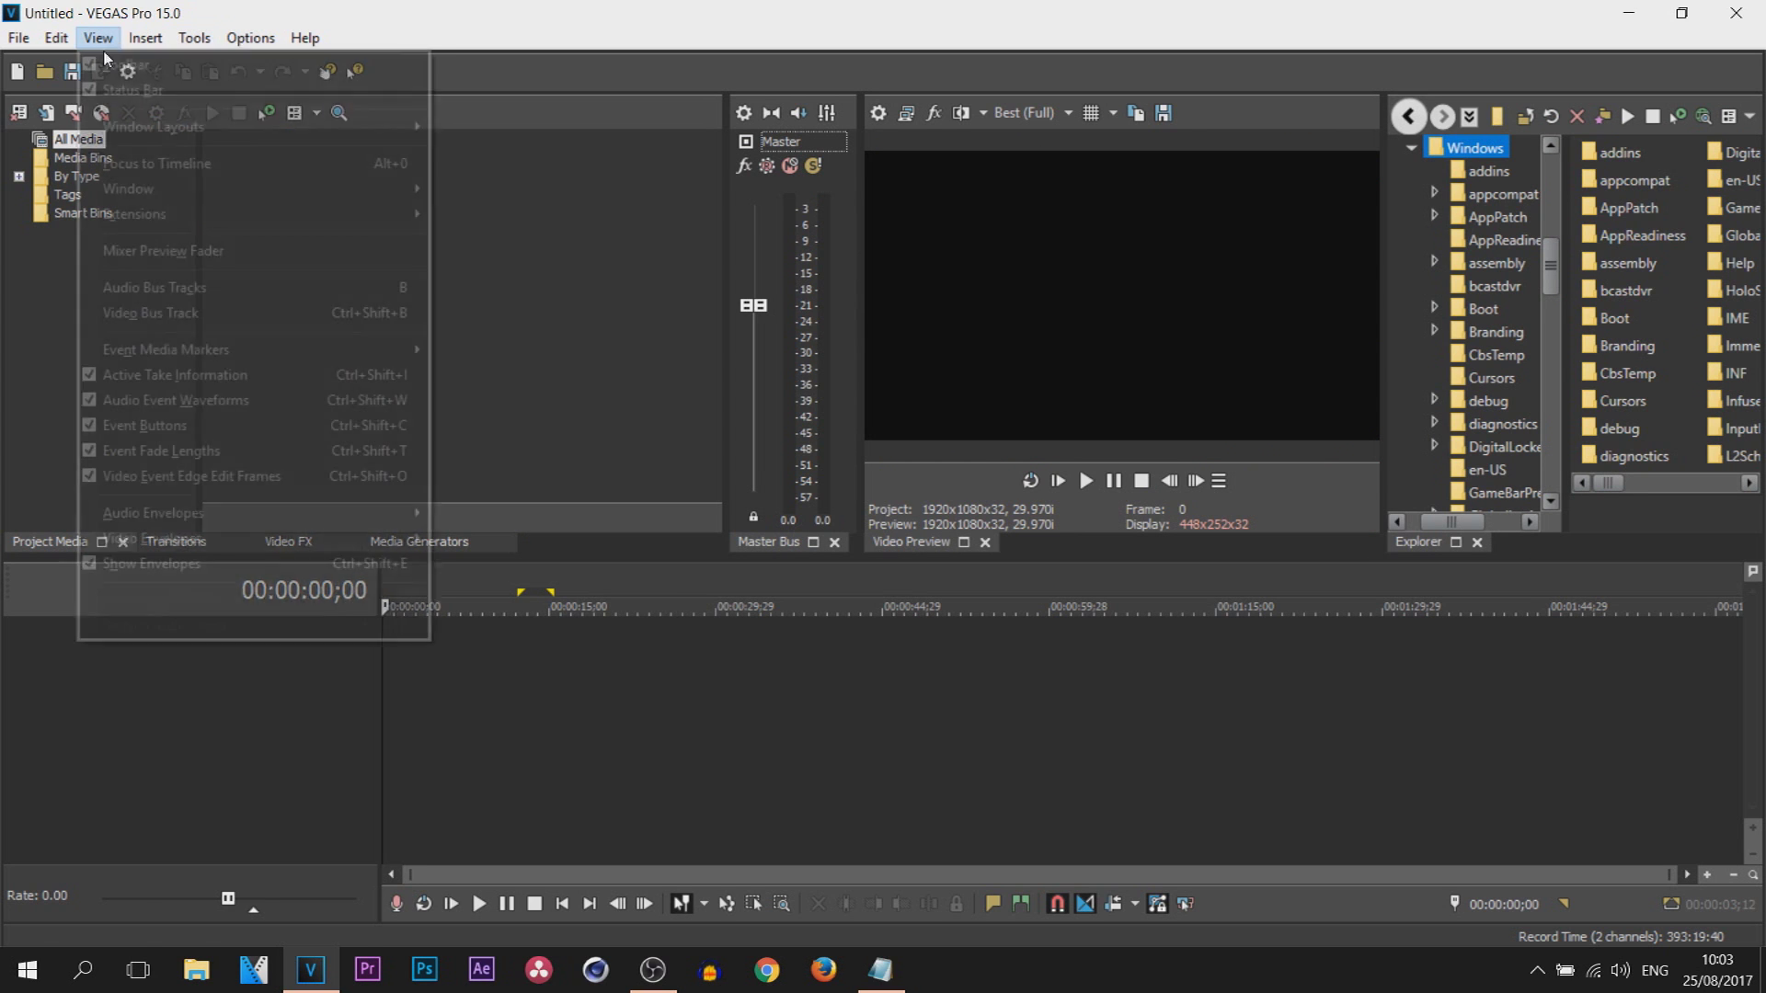
mouse_move(140, 127)
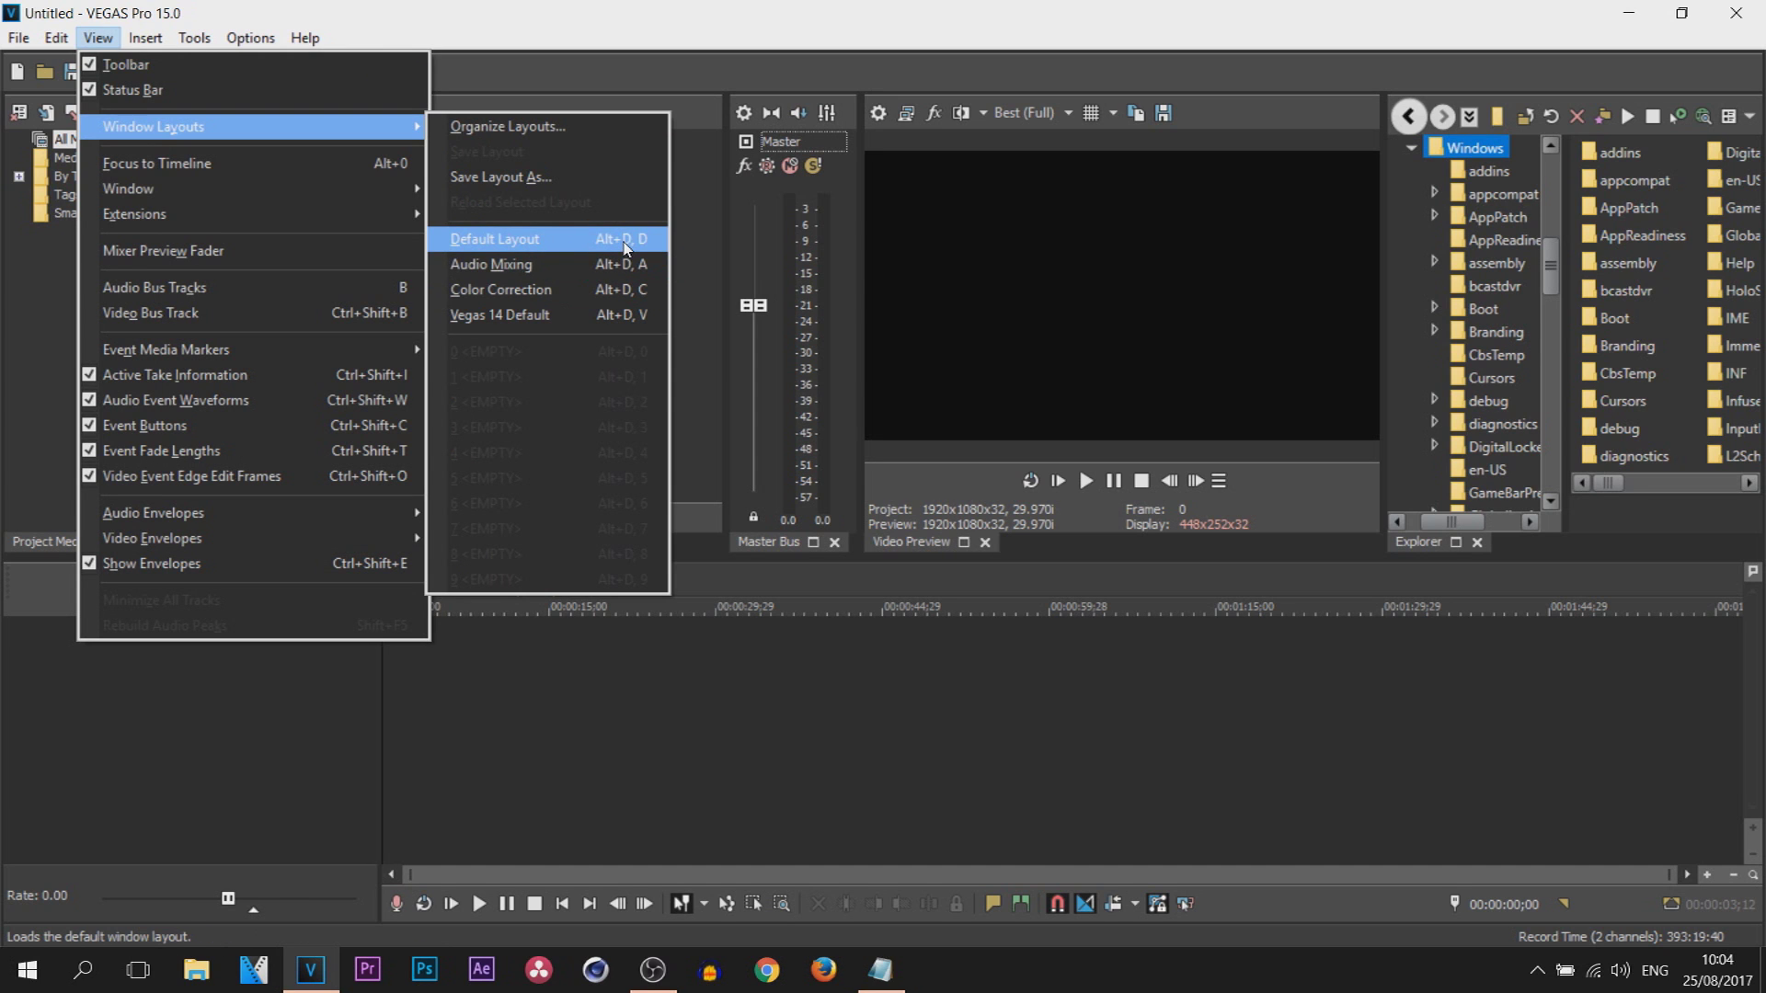
left_click(583, 313)
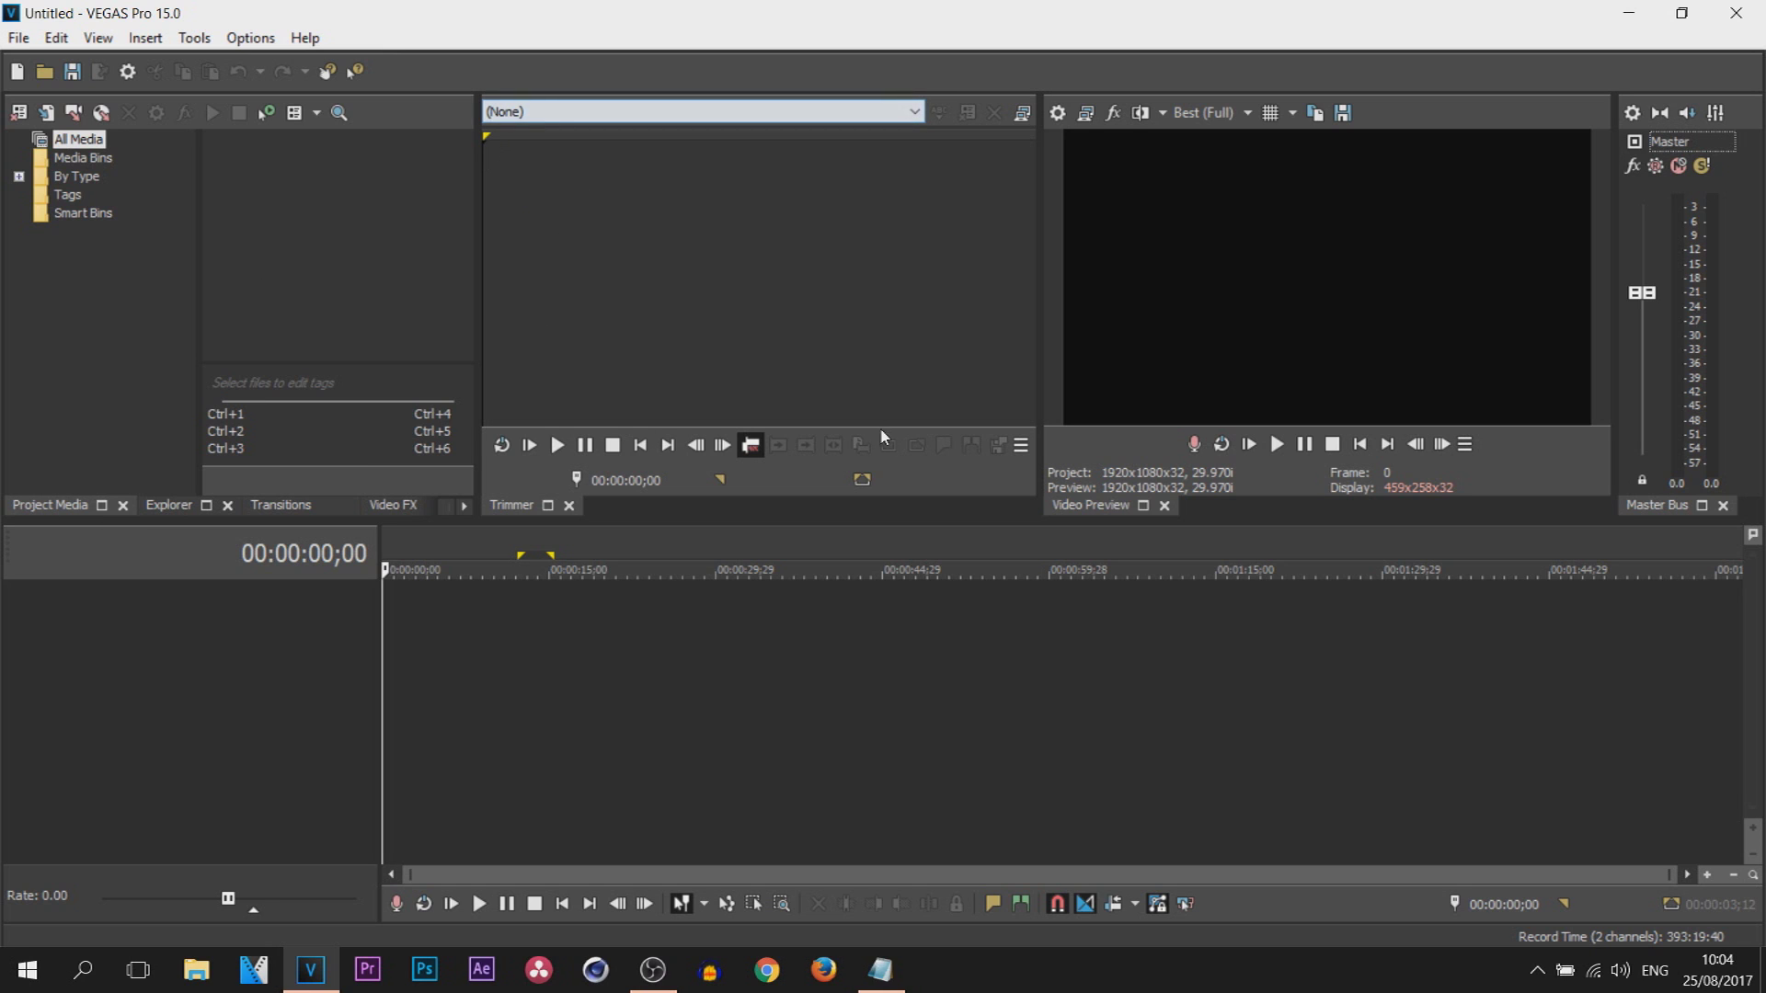
left_click(570, 508)
Switch to the Audio Mixing window layout
left_click(95, 39)
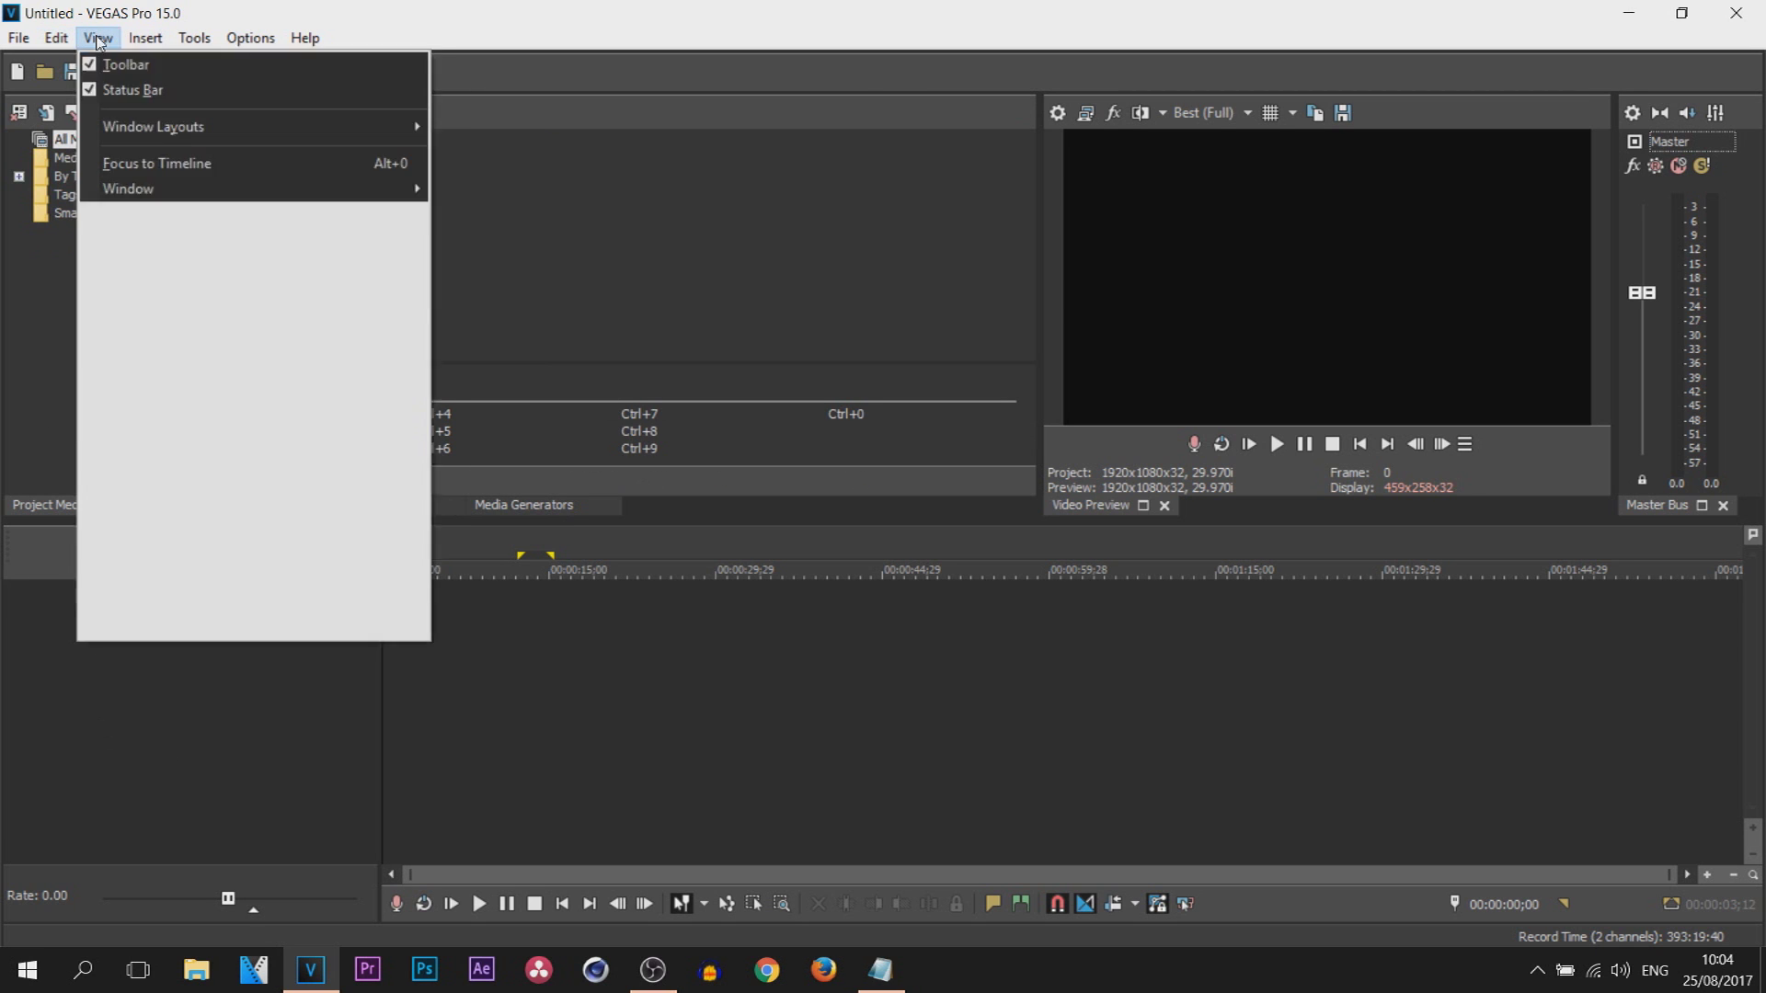
left_click(92, 46)
left_click(96, 38)
mouse_move(258, 126)
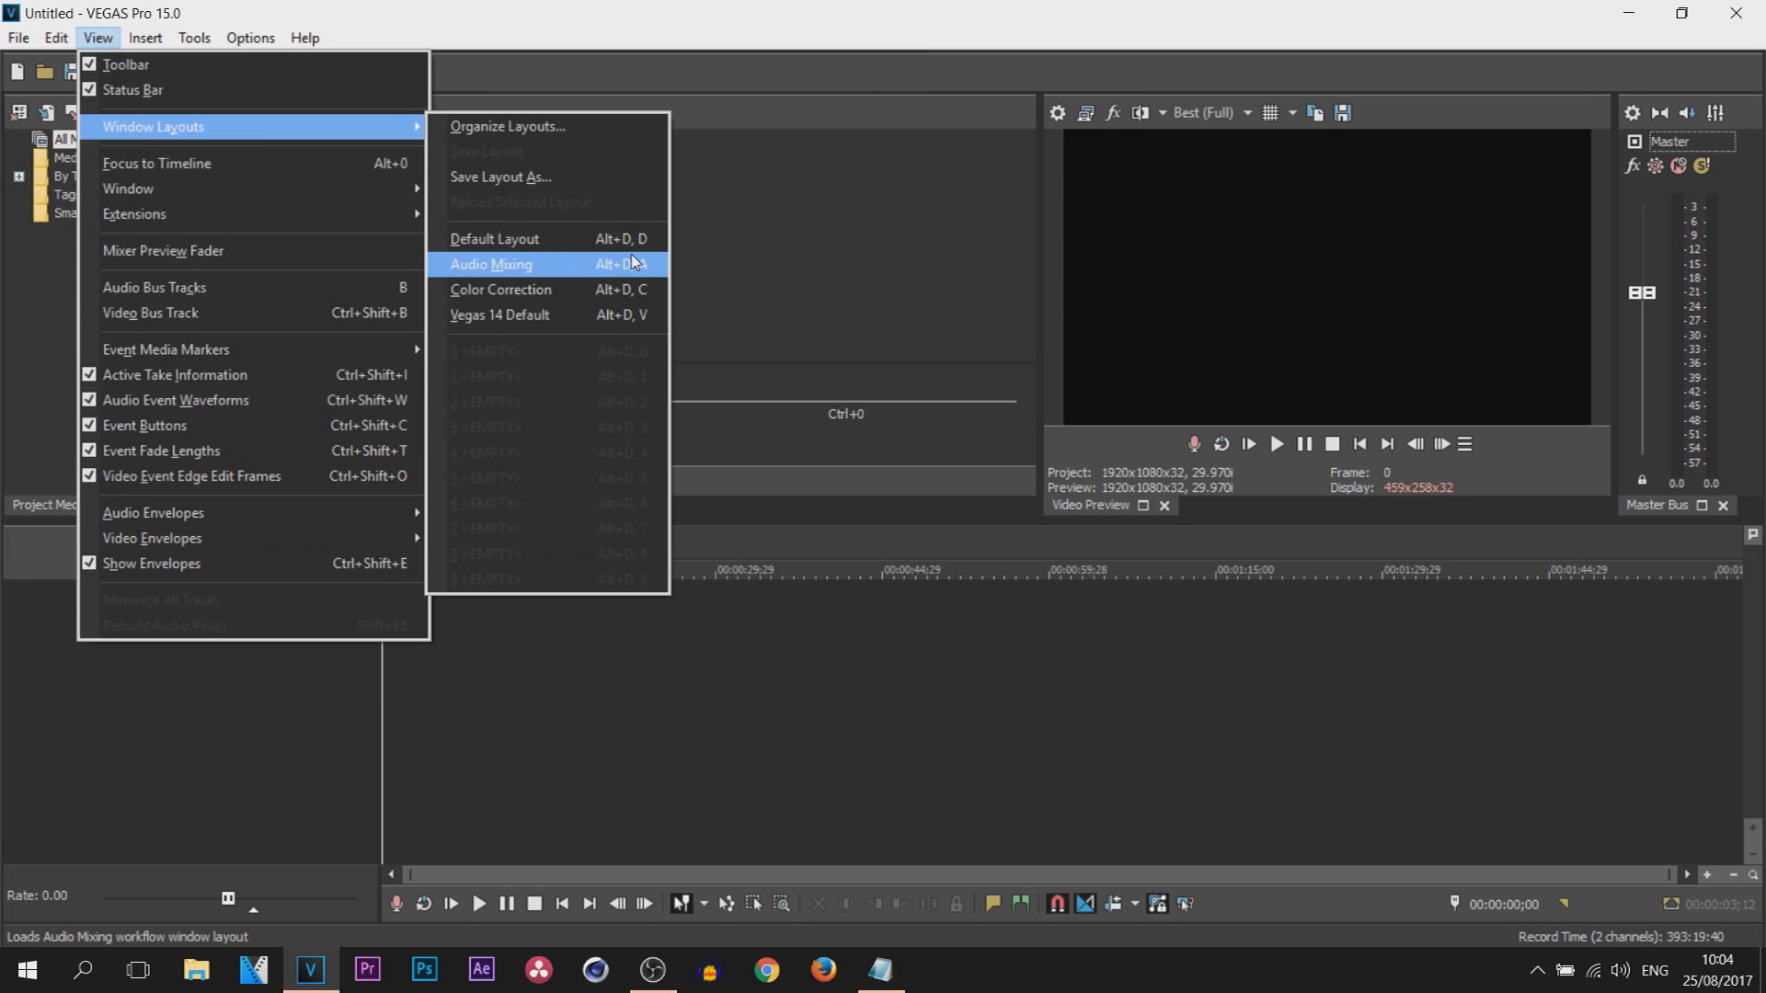
left_click(625, 265)
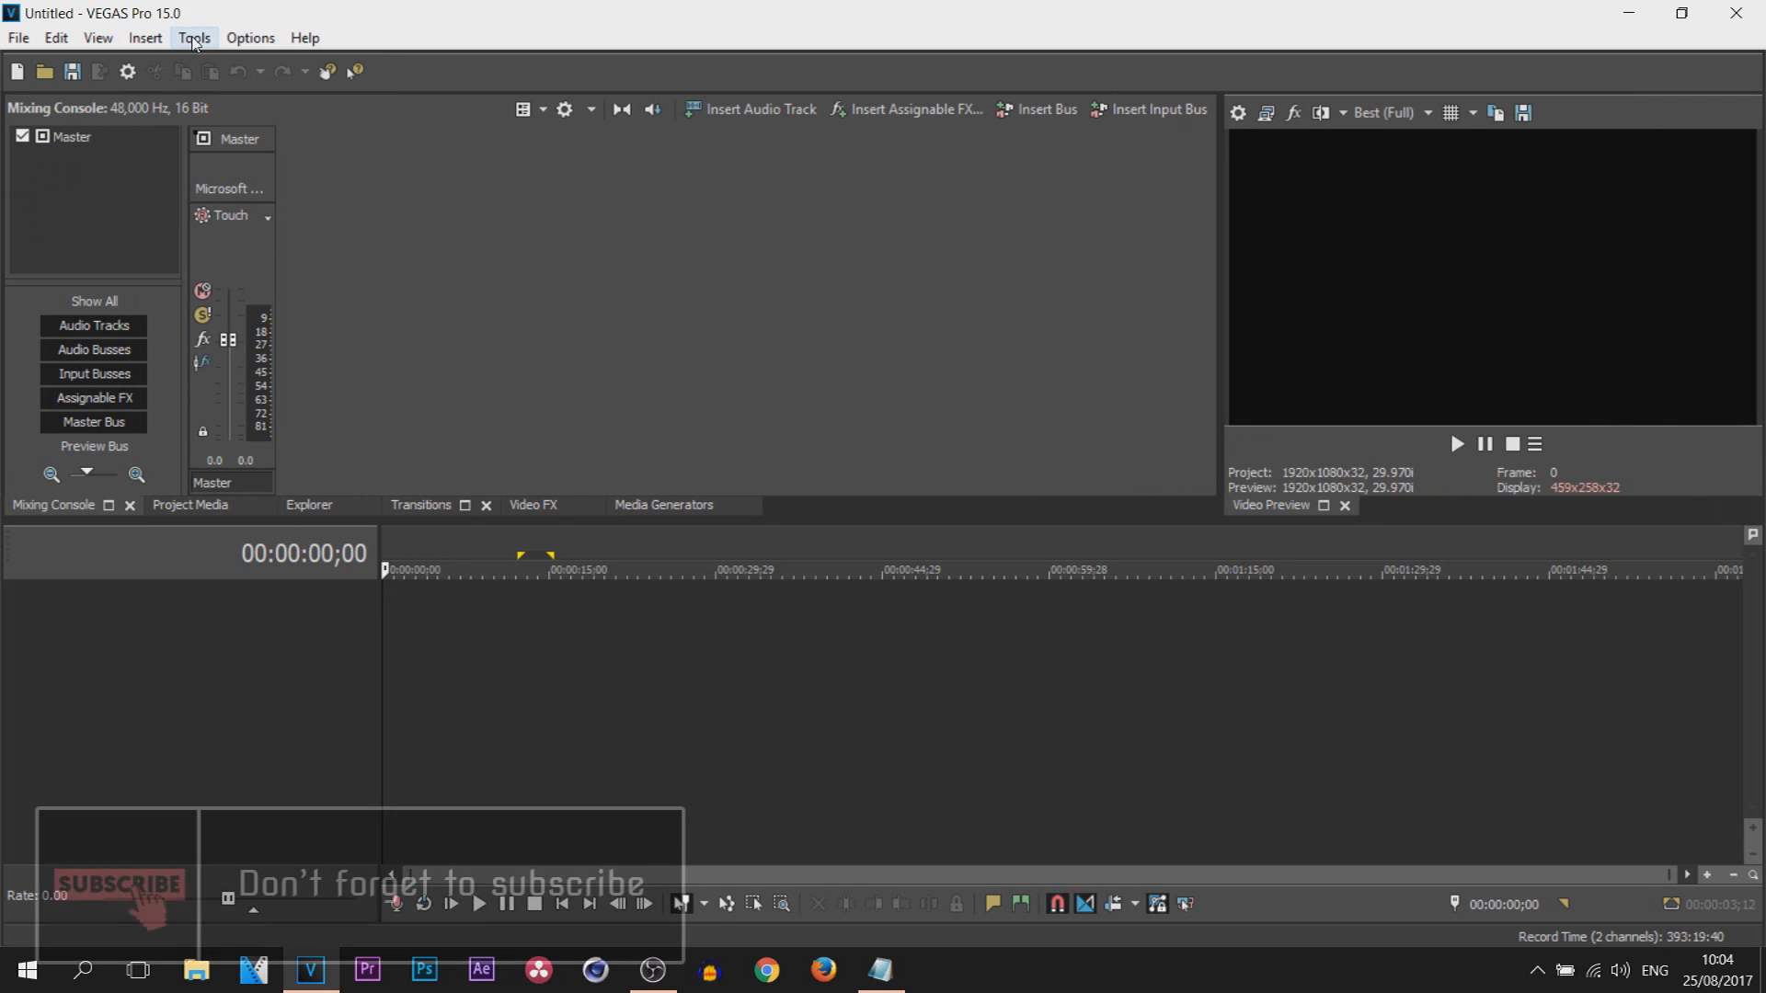
Switch to the Color Correction layout and close its Video Scopes panel with Ctrl+Alt+6
left_click(98, 38)
mouse_move(219, 130)
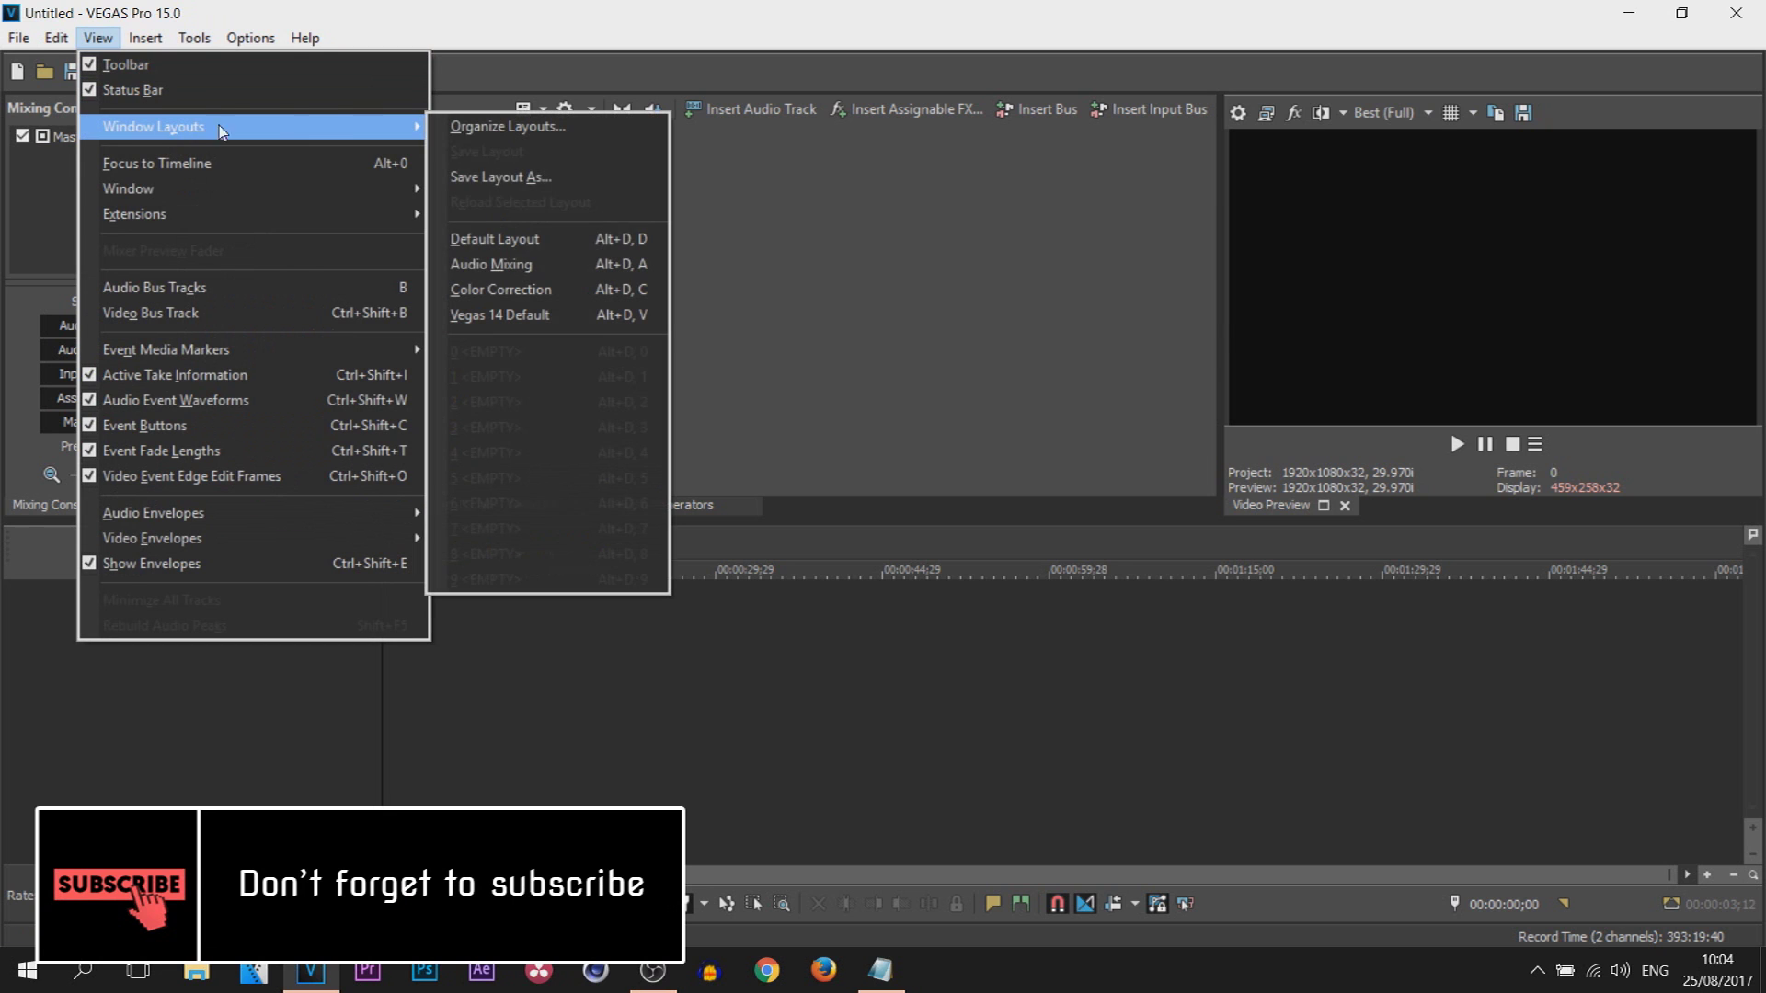
left_click(577, 289)
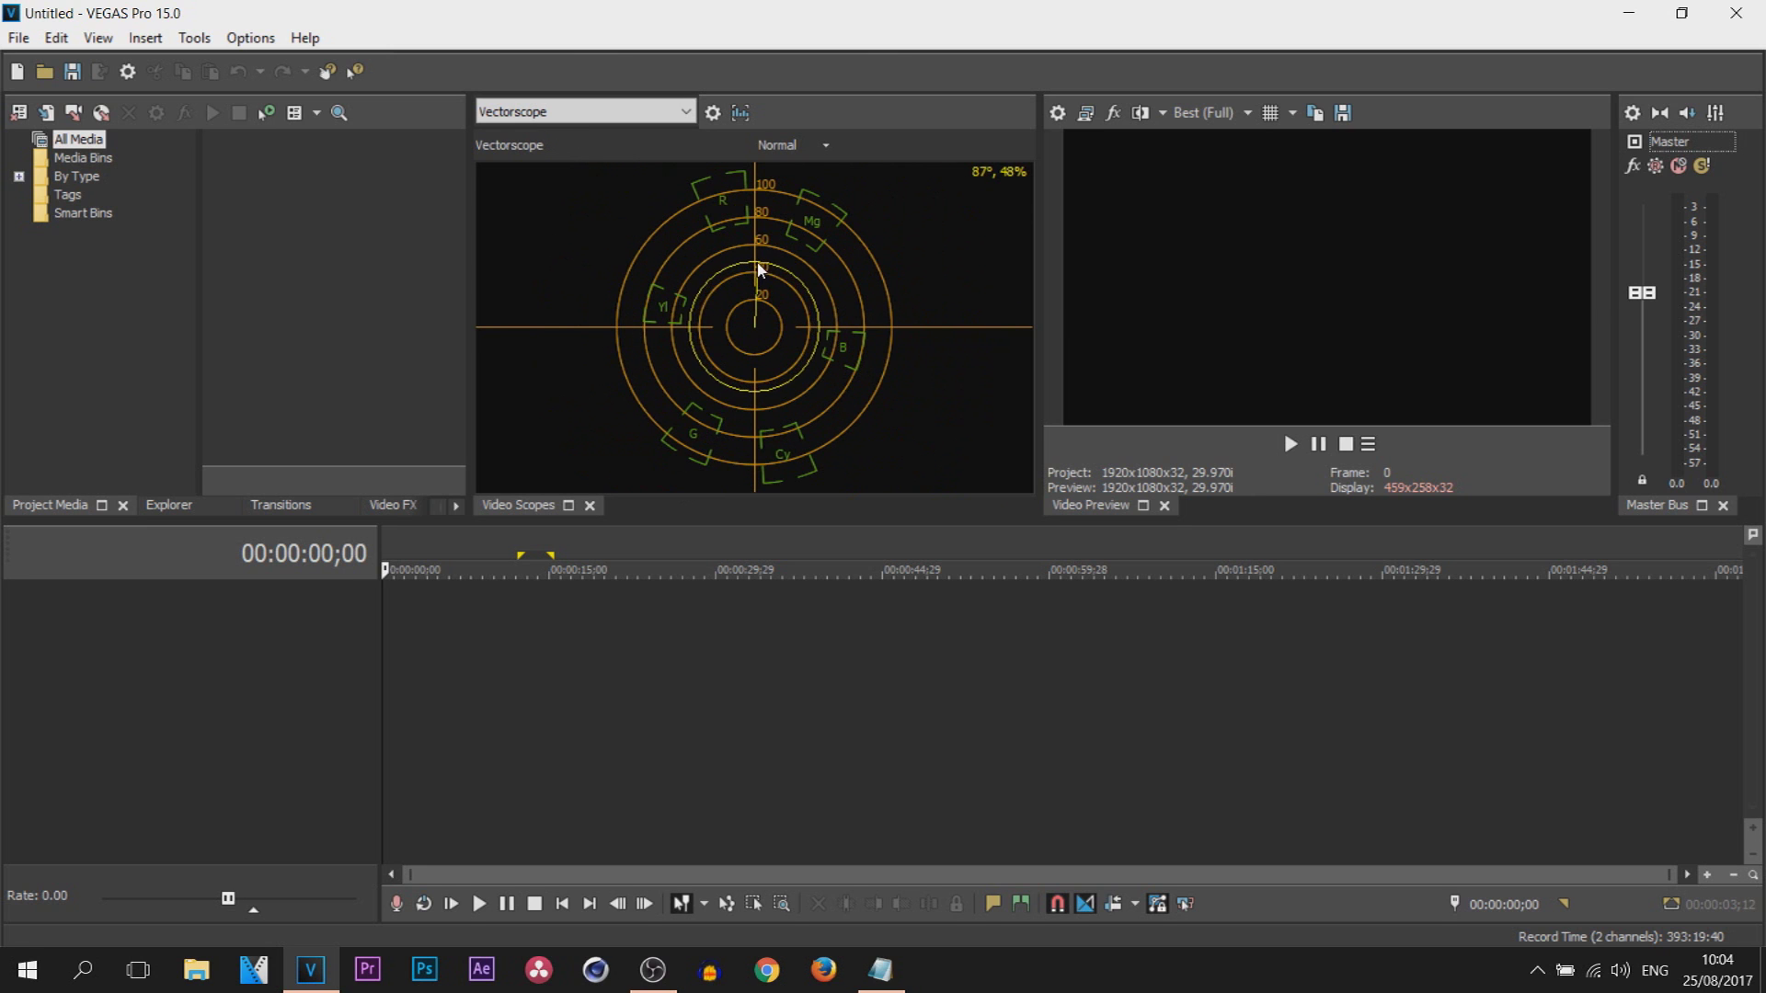
key("ctrl+alt+6")
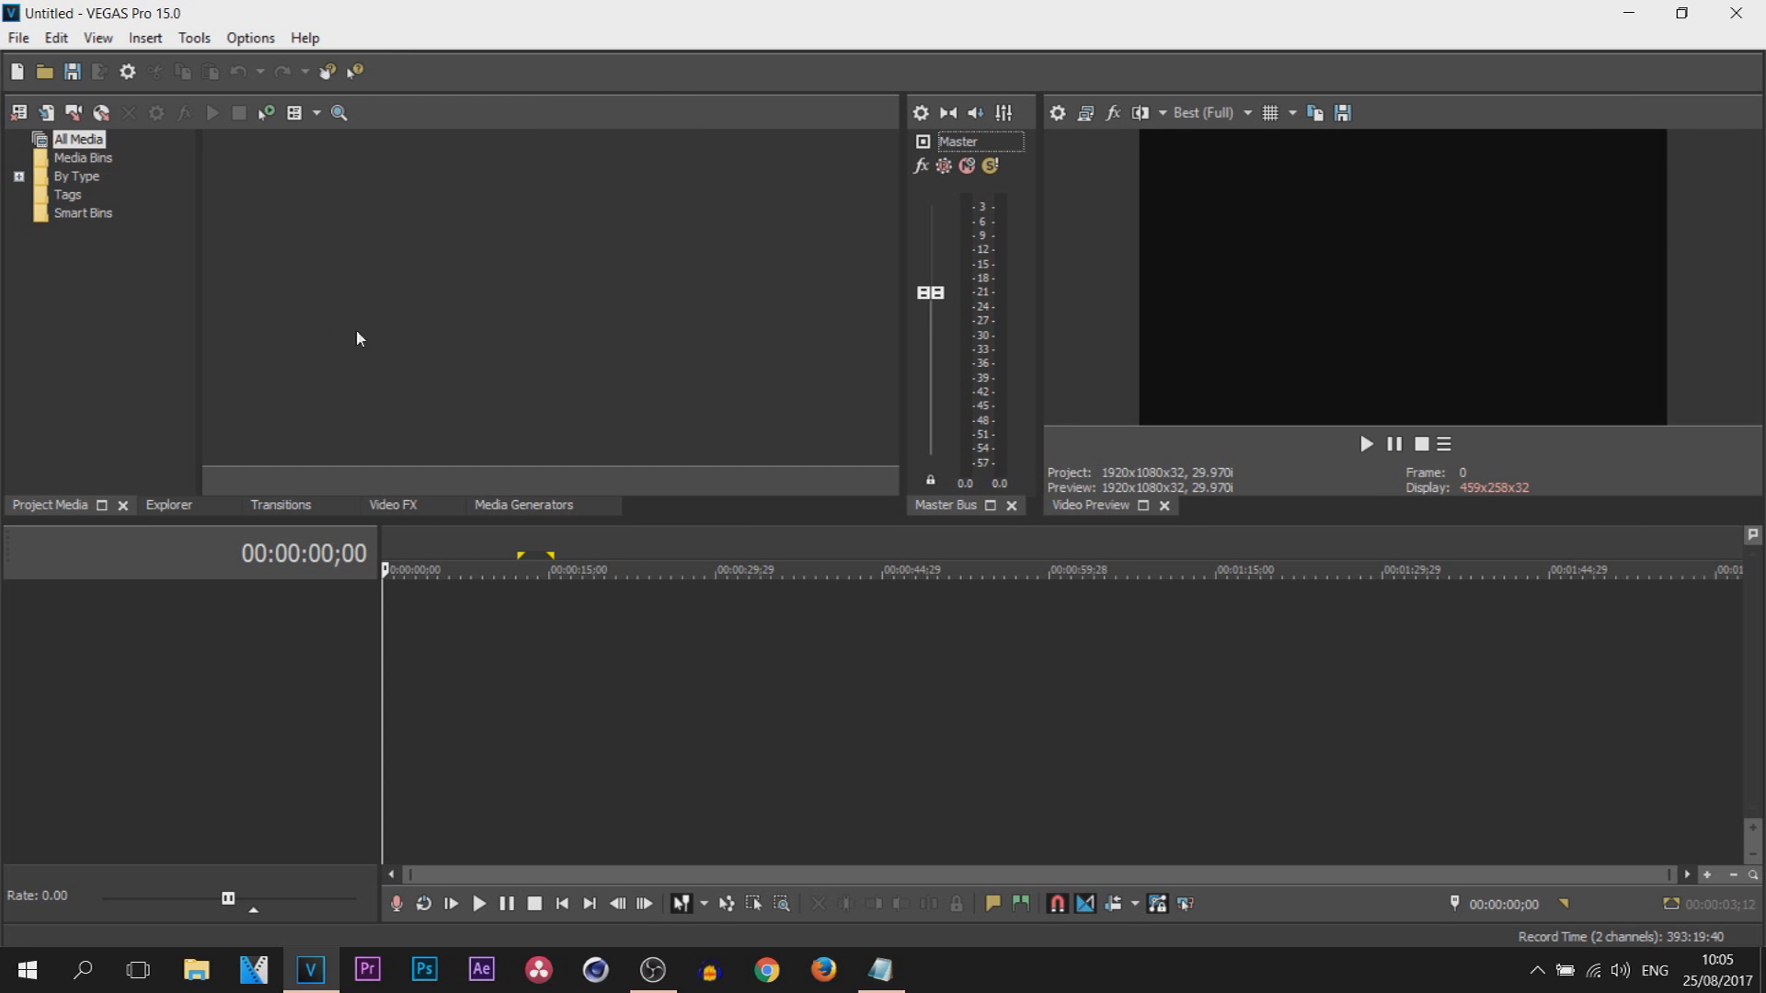
Use Window Layouts > Save Layout As to store the arrangement under the name 'Editing'
left_click(97, 38)
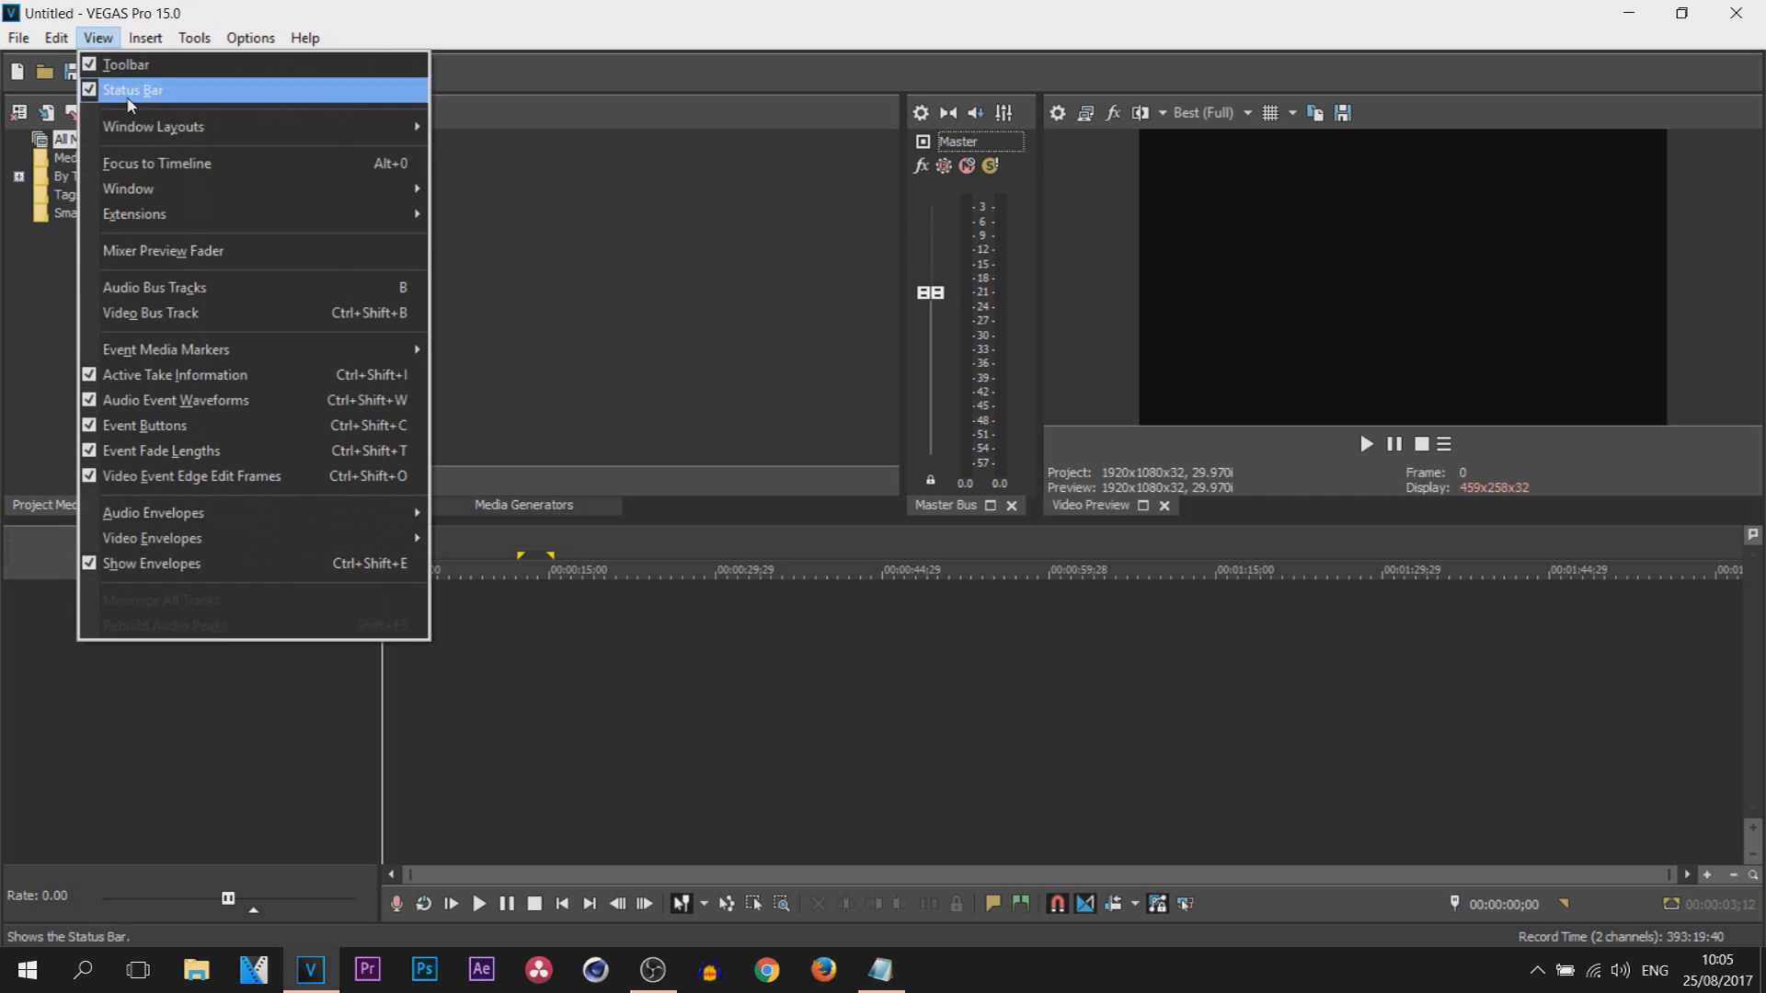
mouse_move(184, 126)
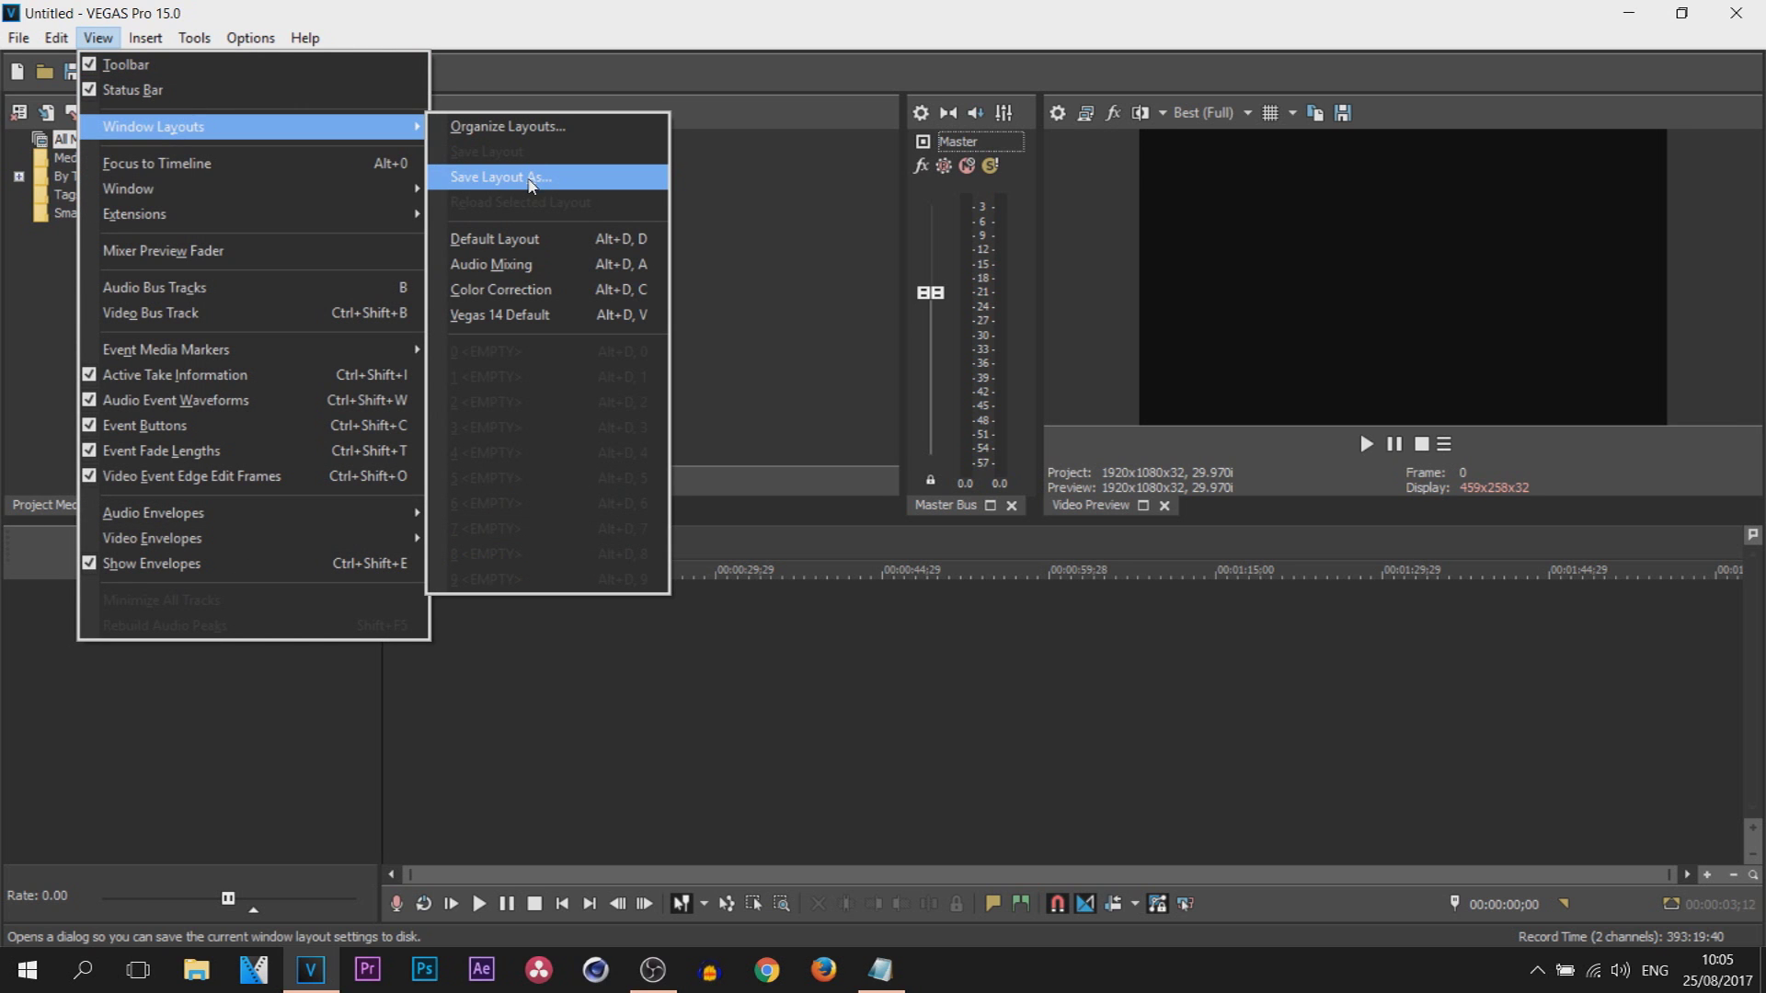
left_click(598, 184)
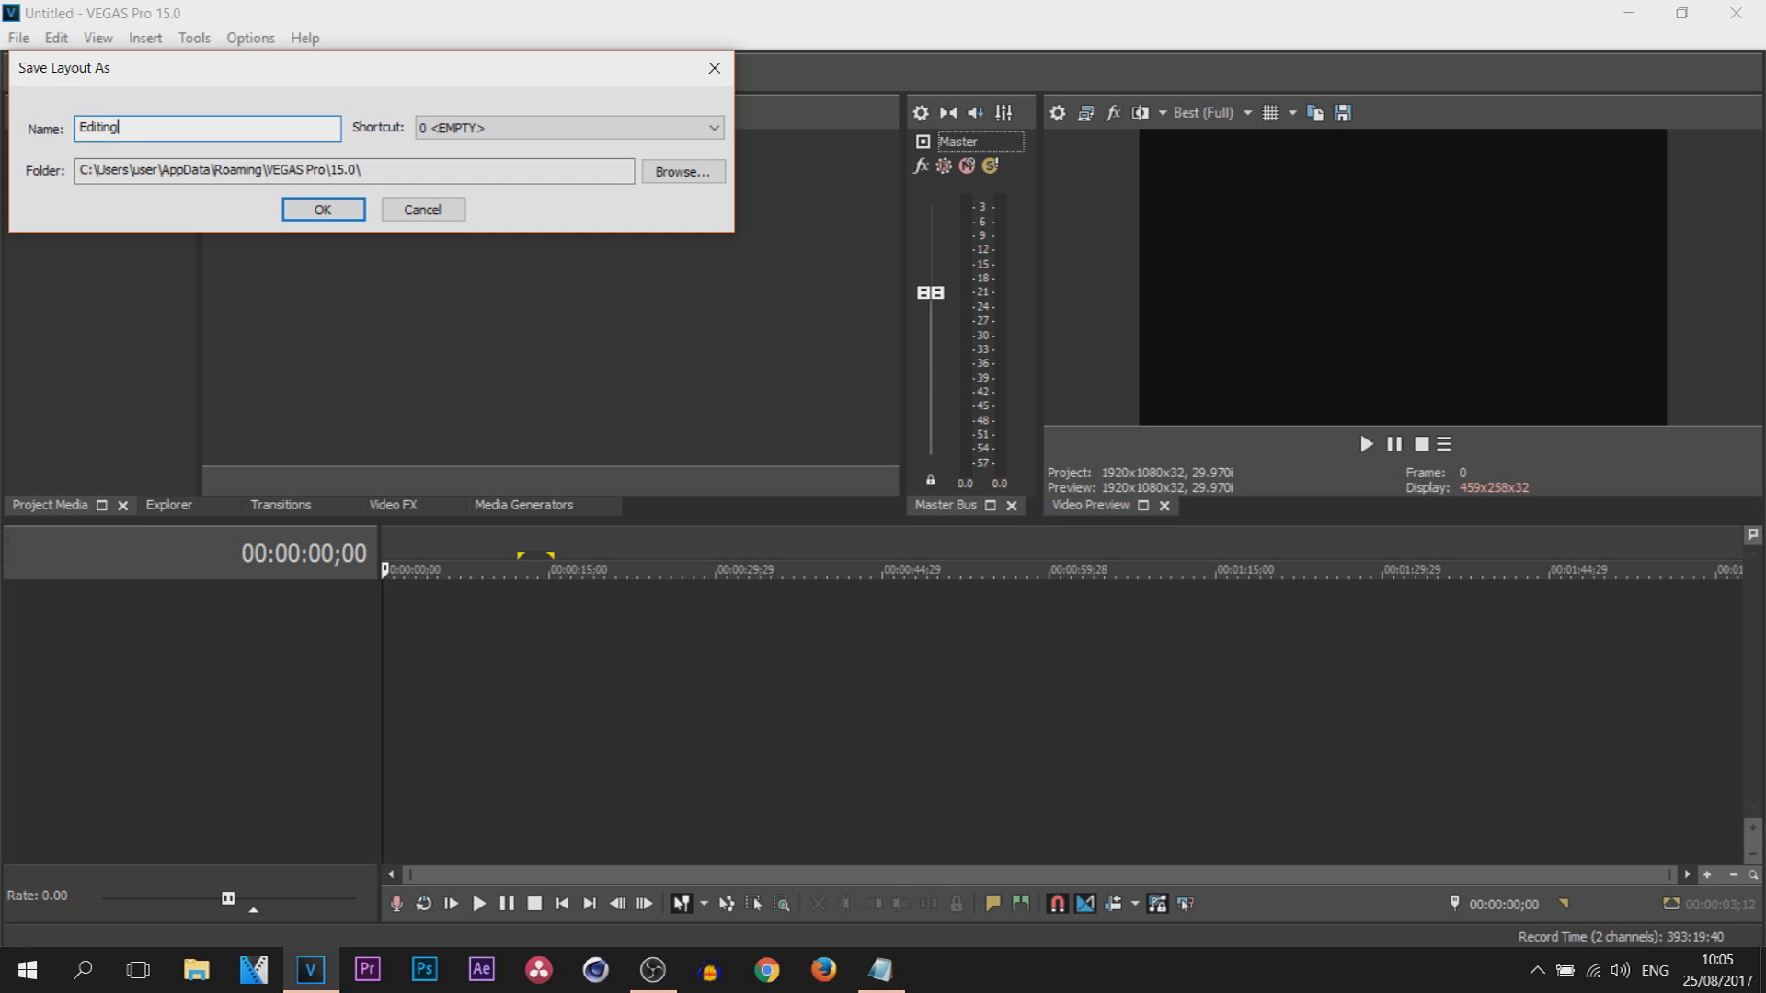
left_click(336, 209)
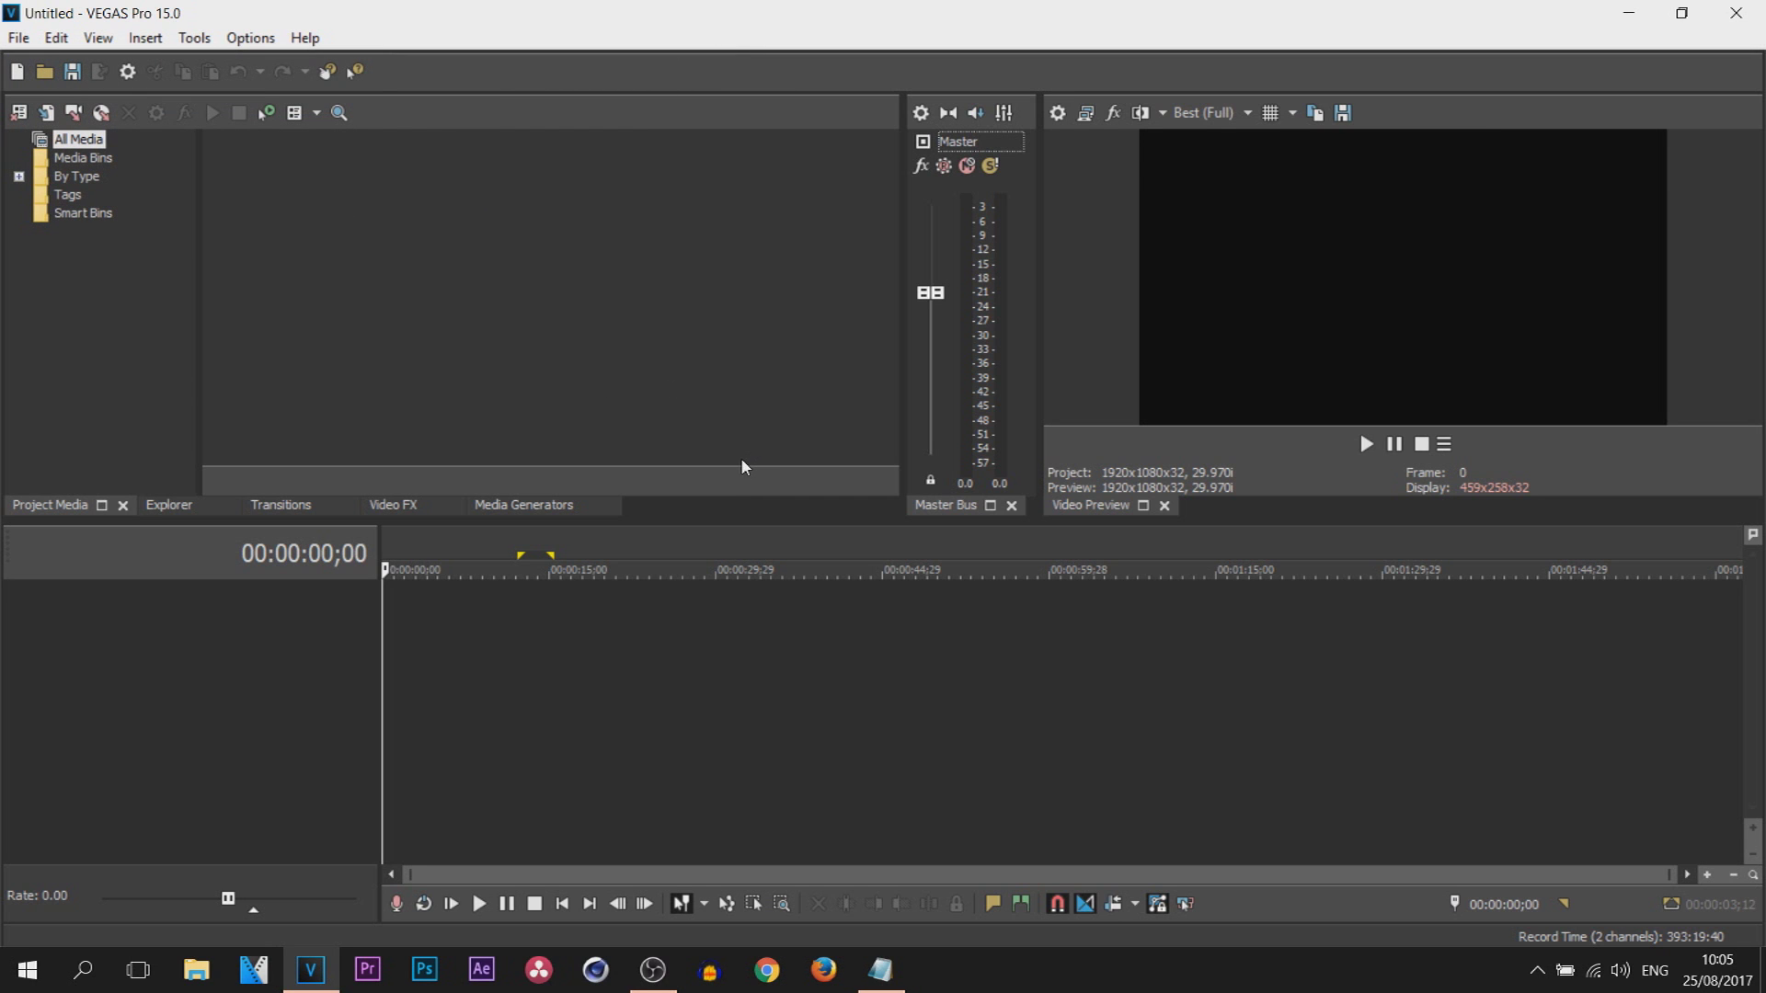
Float the Transitions panel out and dock it to the right of the Video Preview
left_click(267, 508)
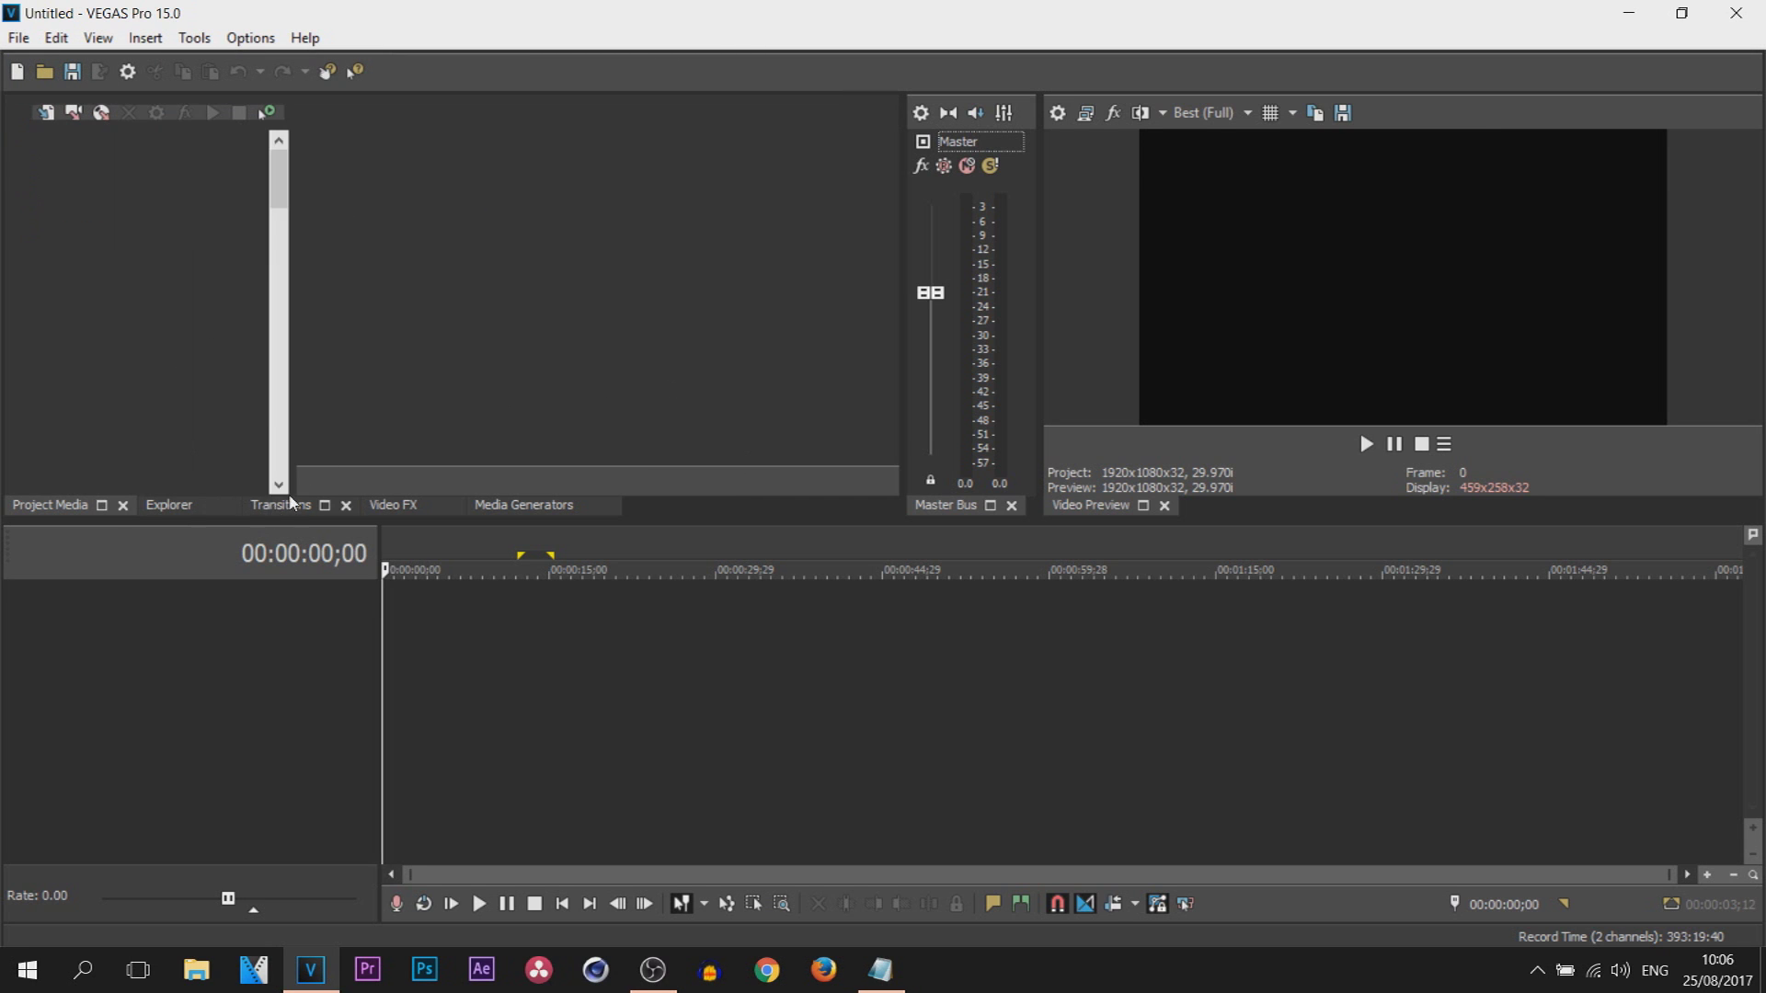
left_click_drag(1427, 104, 1430, 92)
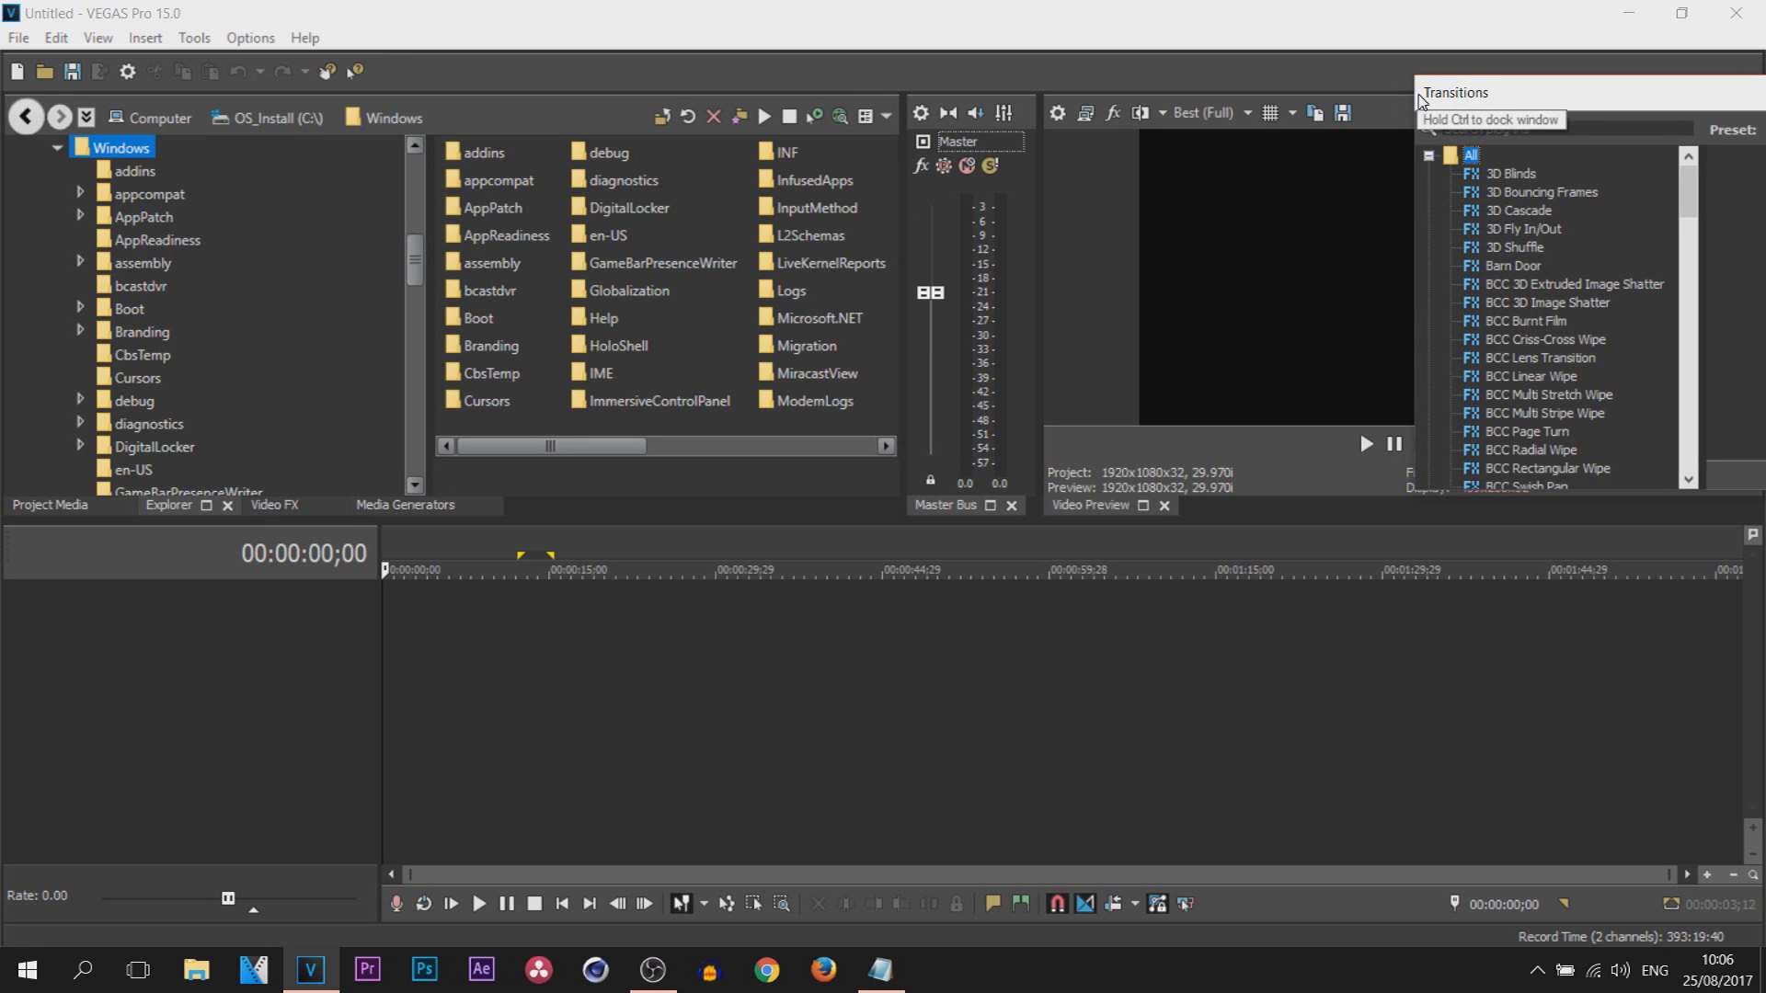
left_click_drag(1483, 92, 1034, 375)
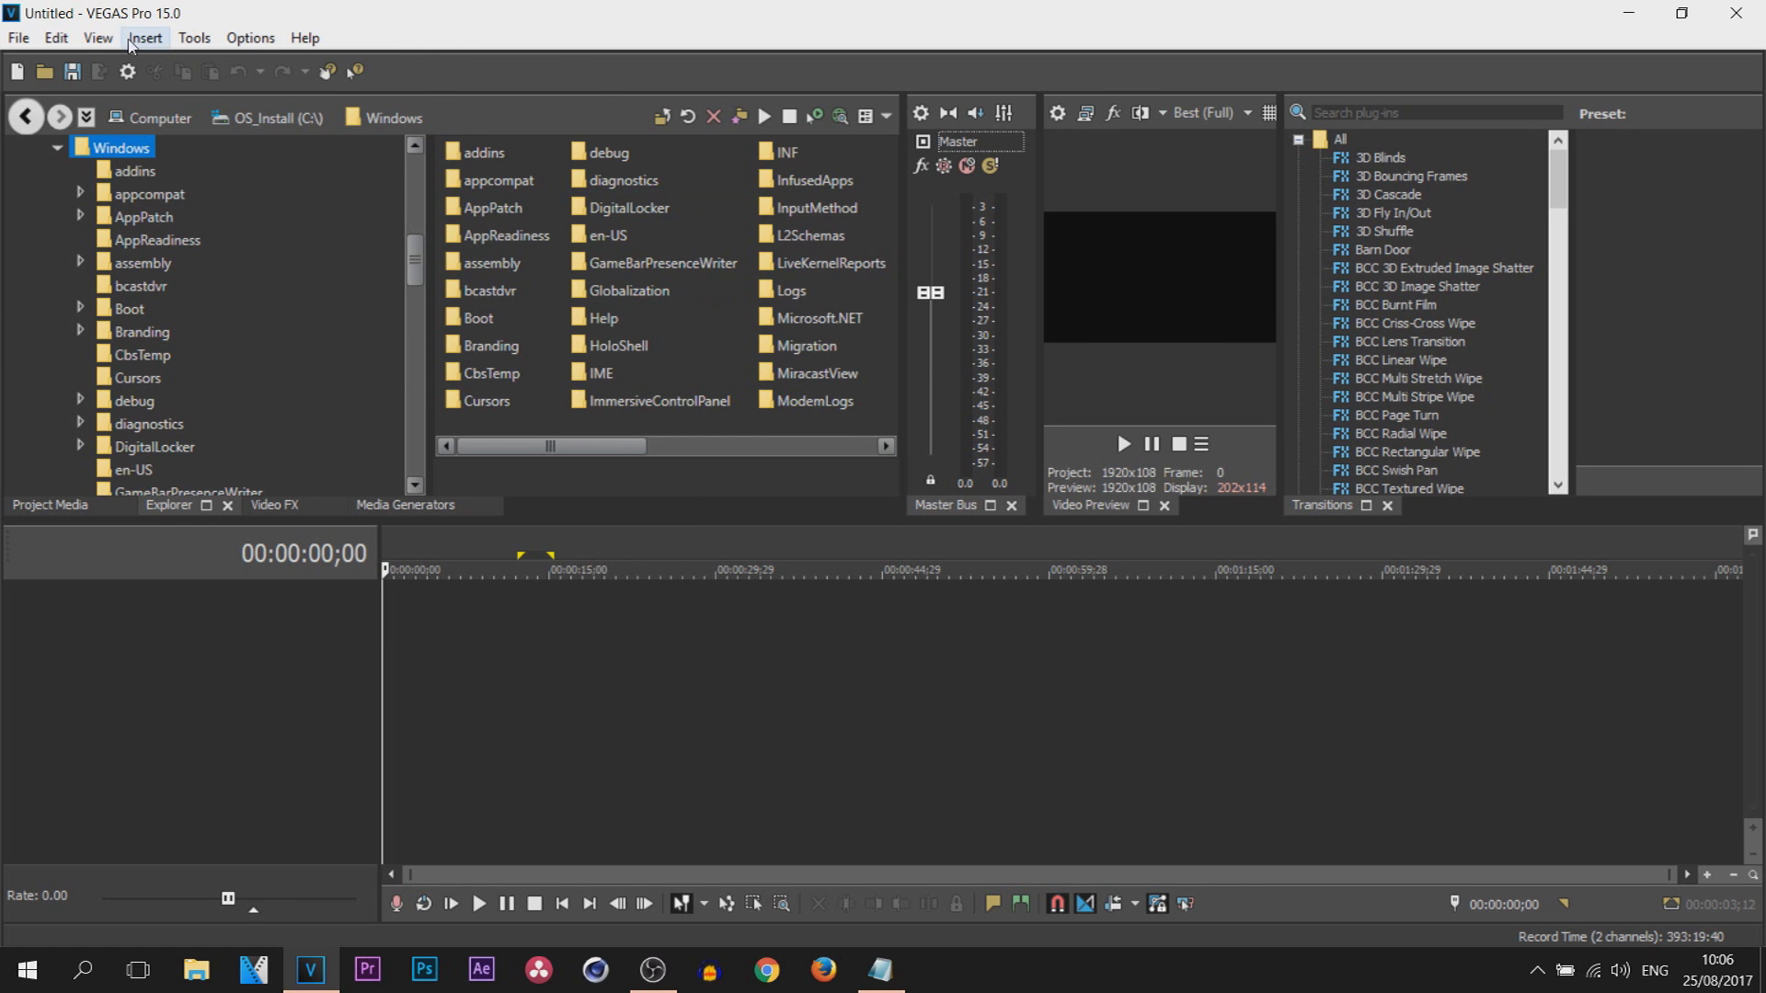
Reload the saved 'Editing' layout from View > Window Layouts
left_click(98, 37)
mouse_move(147, 126)
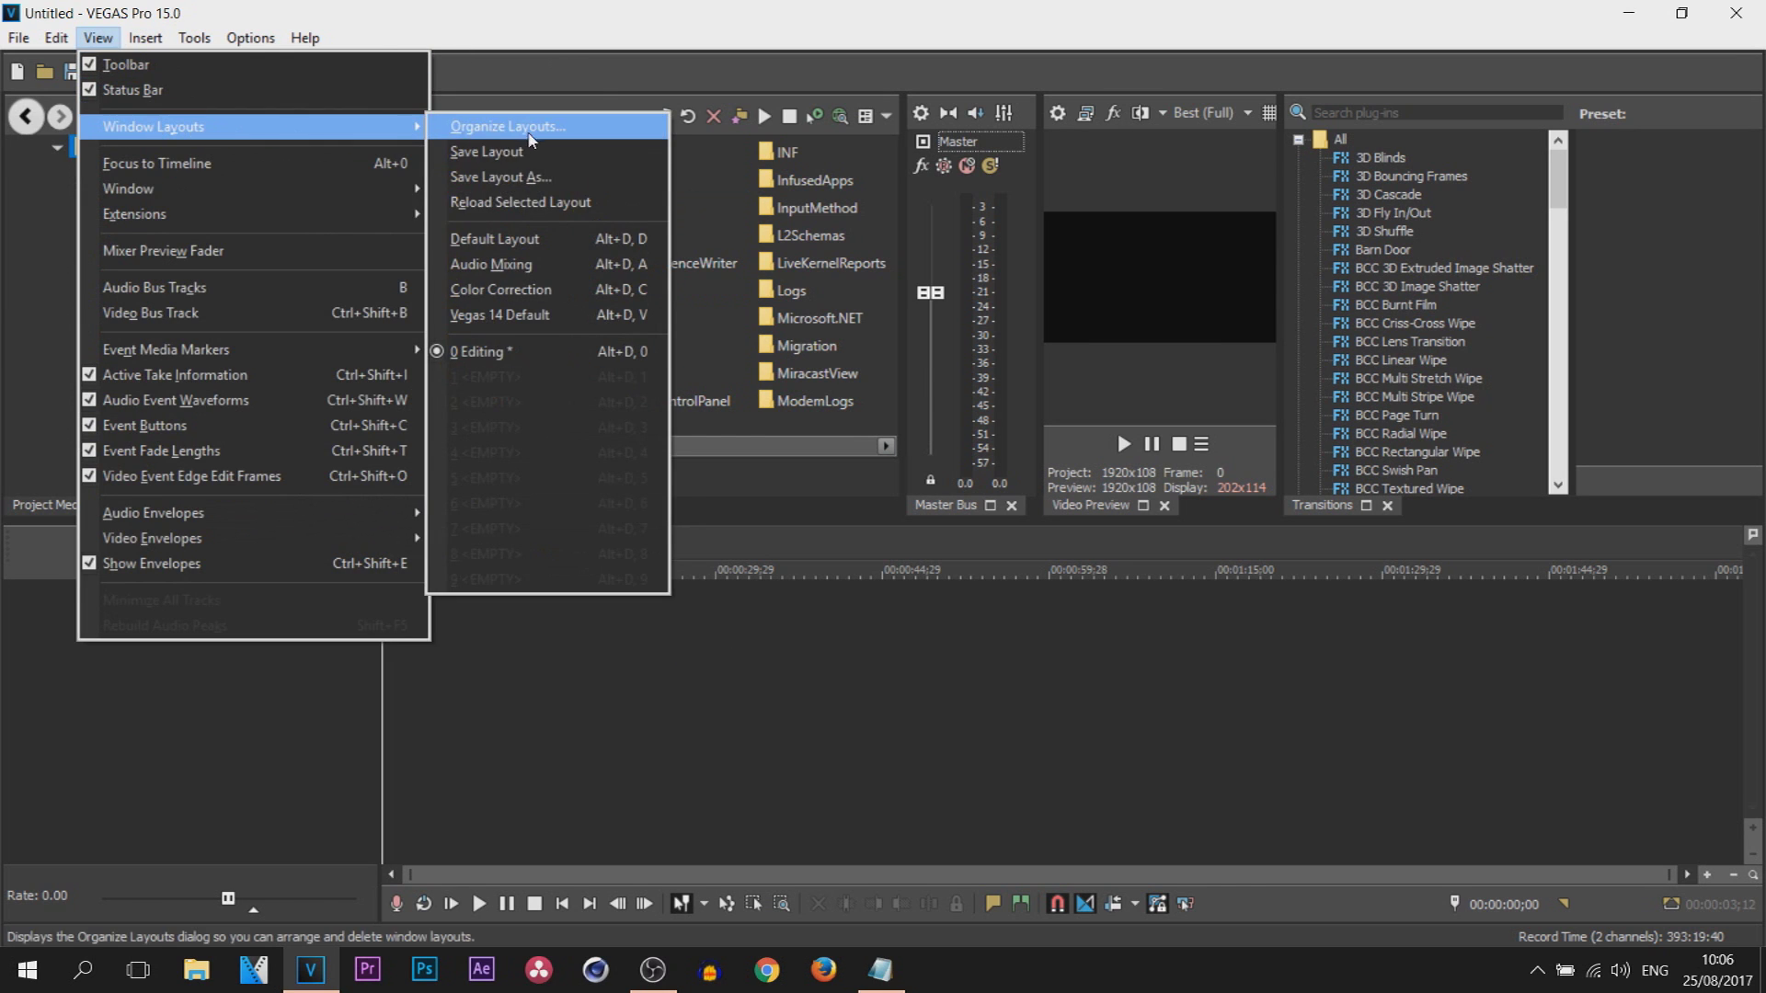
left_click(550, 348)
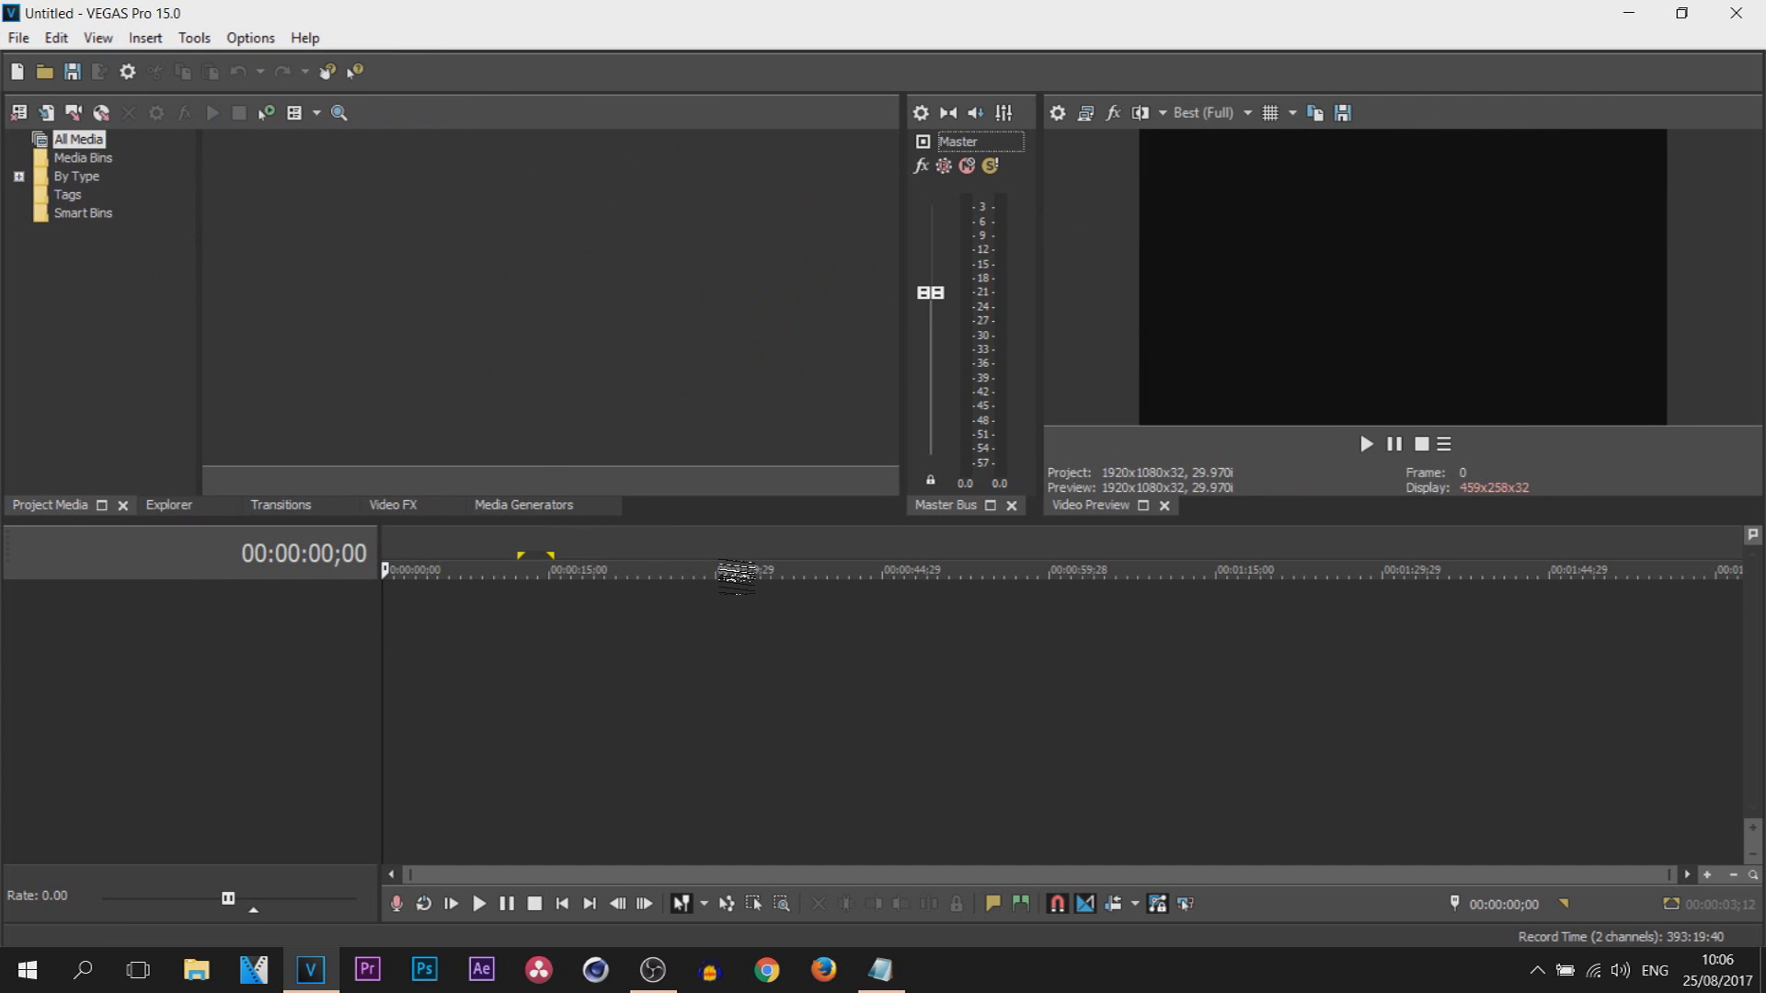